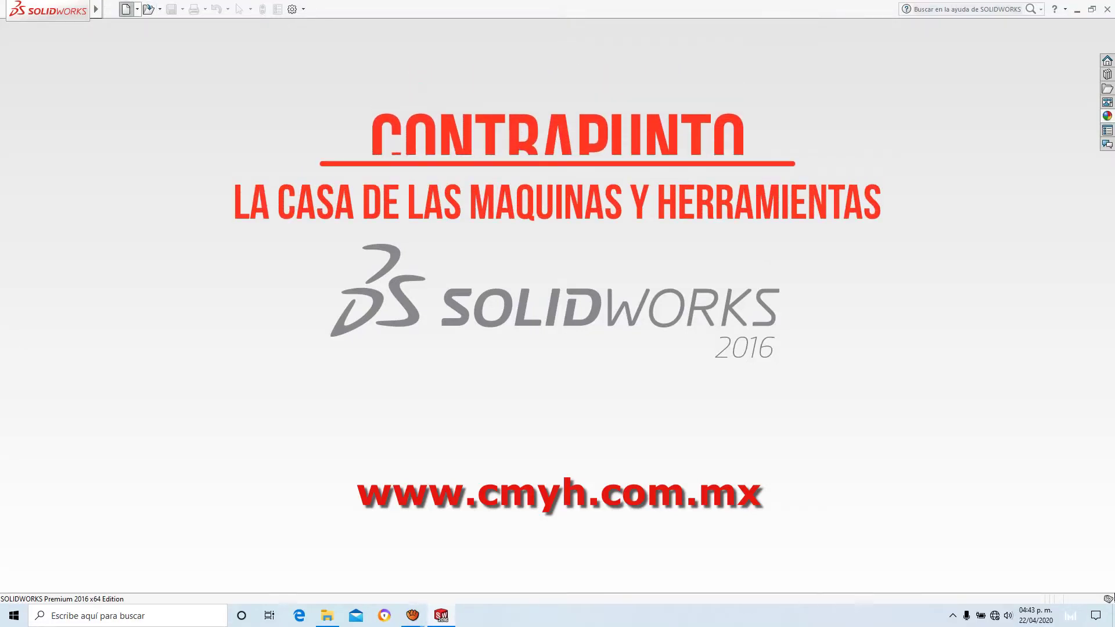
Create a new blank part document (Pieza3).
left_click(126, 8)
key("Return")
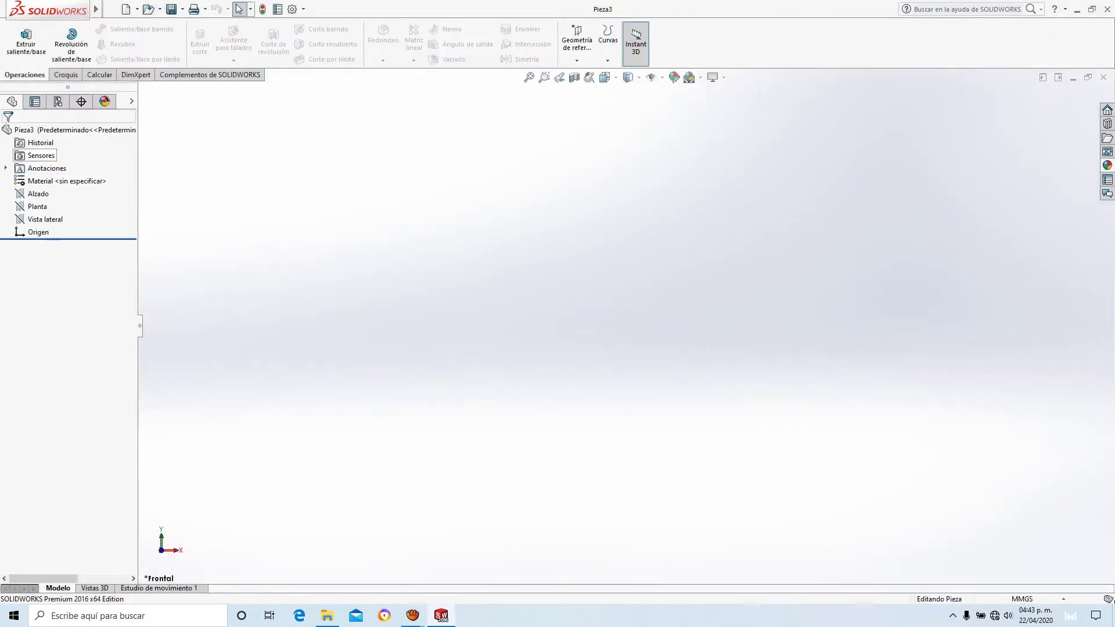
left_click(64, 74)
Sketch on the Front plane a horizontal centerline running right from the origin, and place its length dimension.
left_click(18, 34)
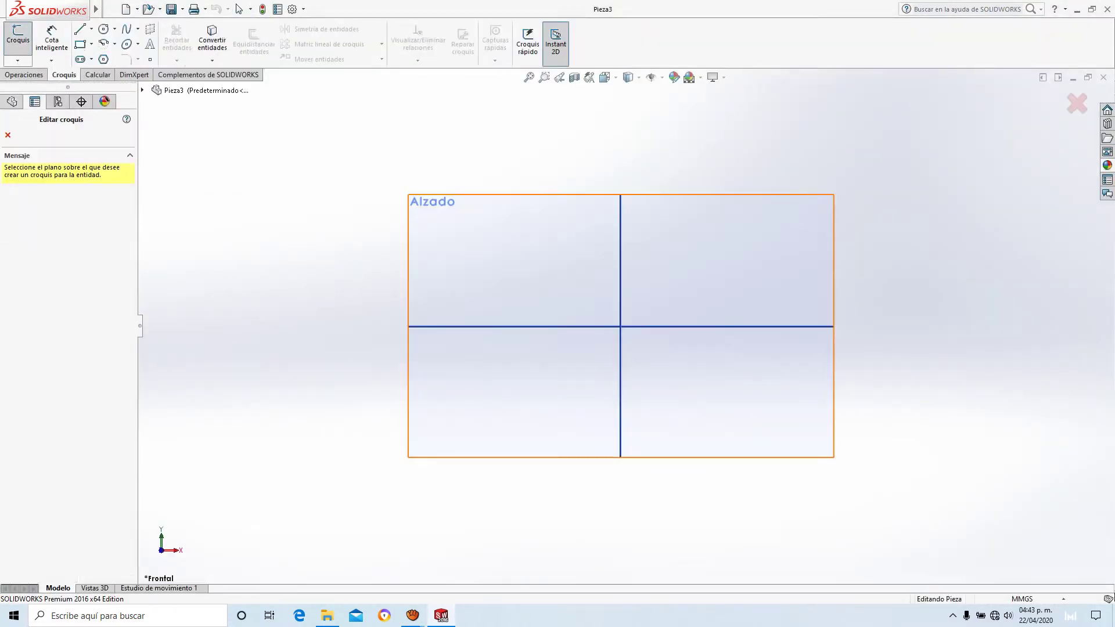
left_click(426, 200)
left_click(79, 29)
left_click(91, 29)
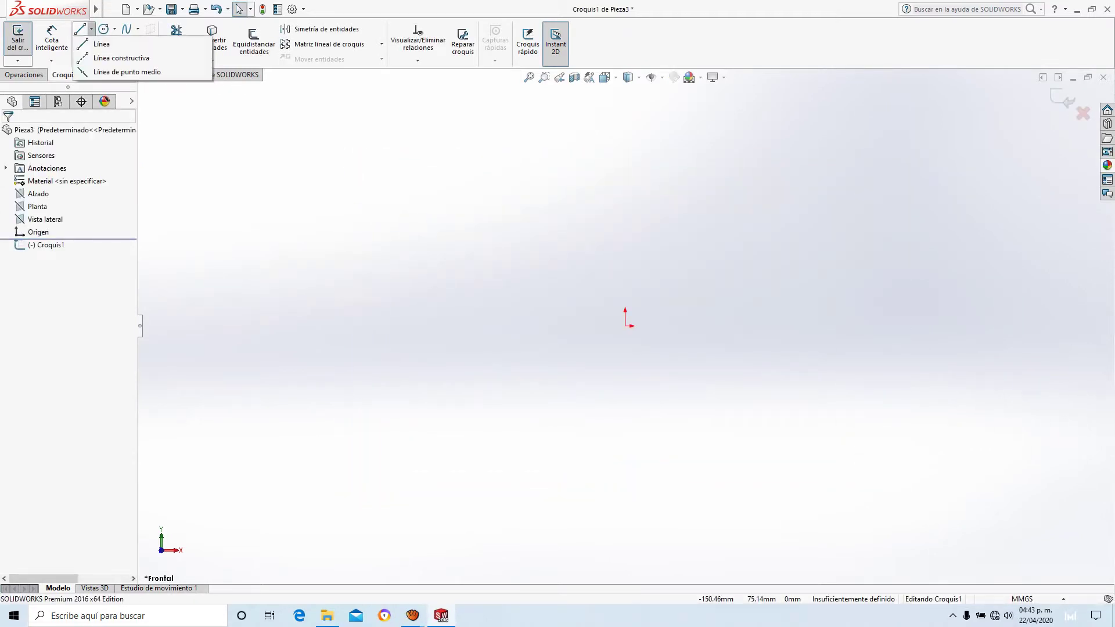
left_click(121, 57)
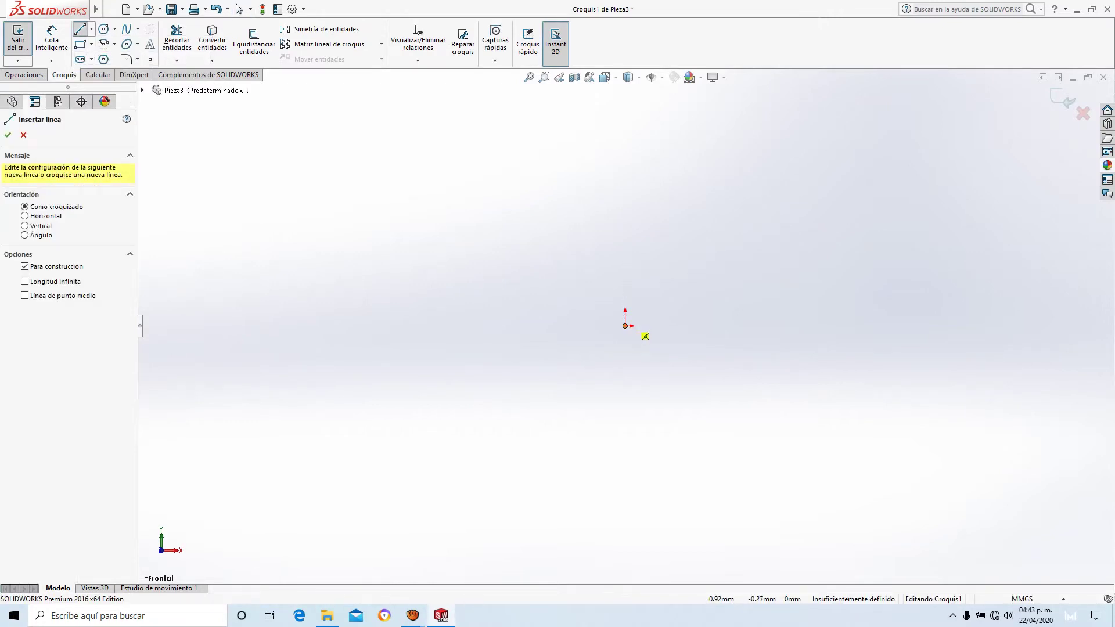
left_click(625, 326)
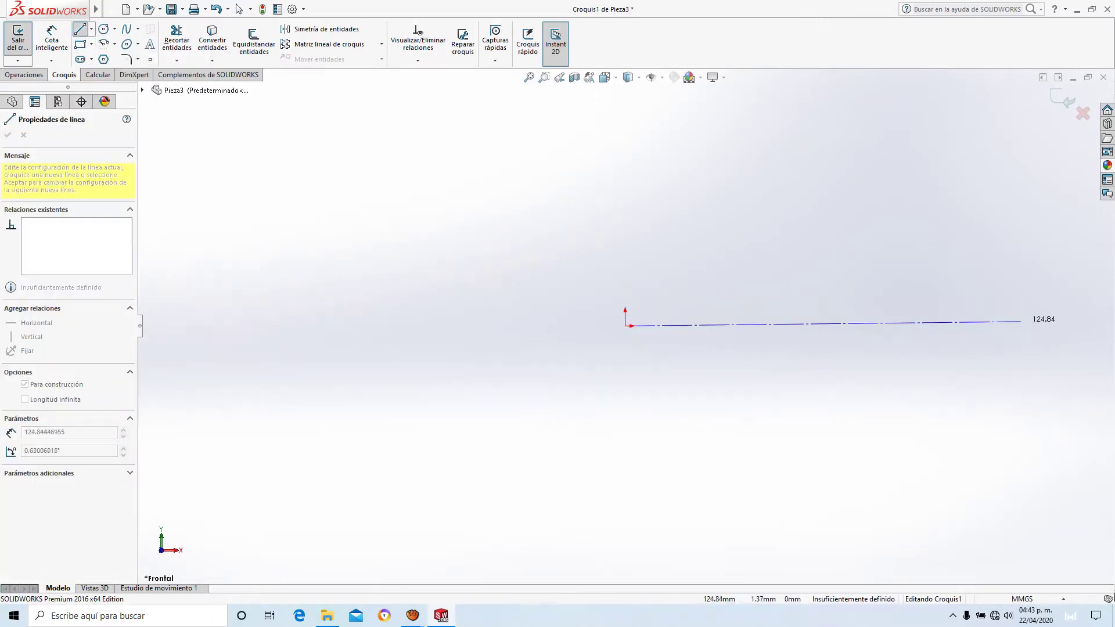
left_click(1042, 325)
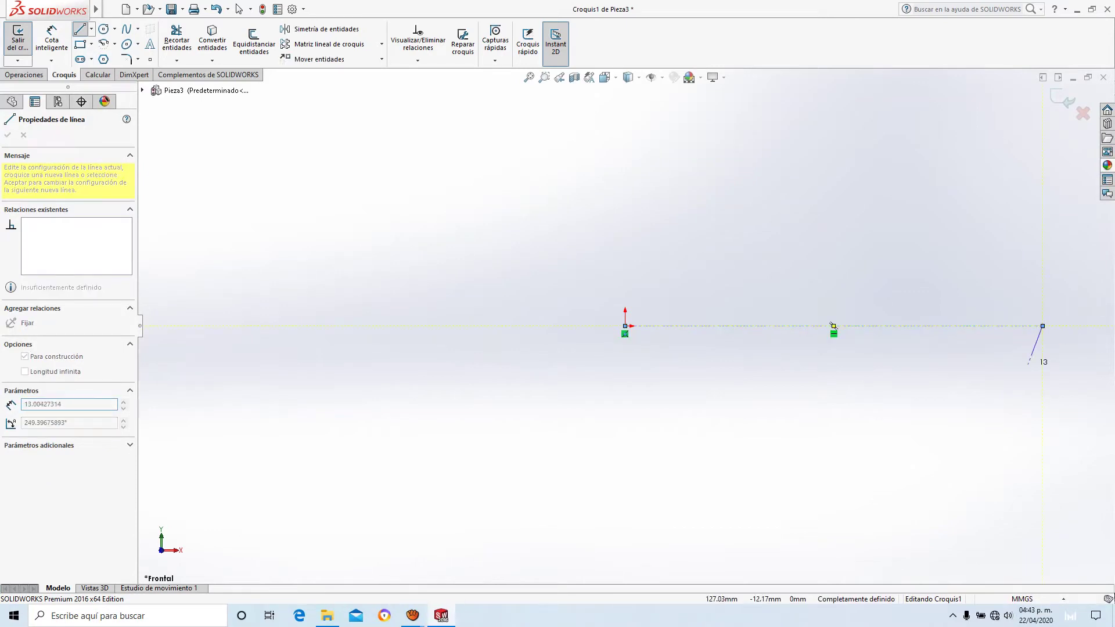
key("Escape")
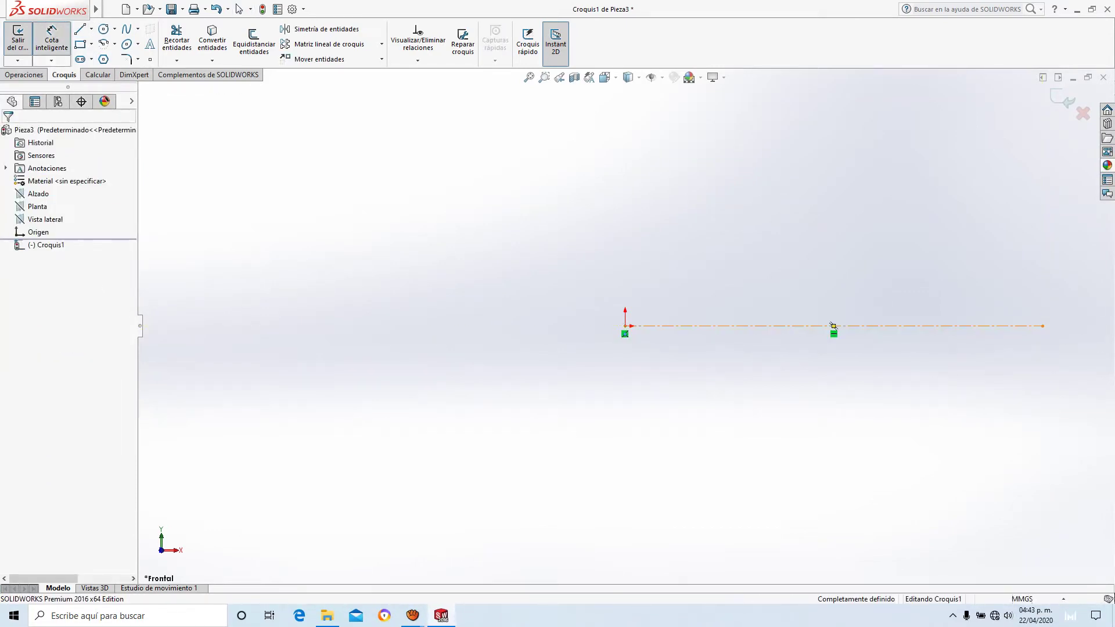
left_click(833, 326)
left_click(923, 433)
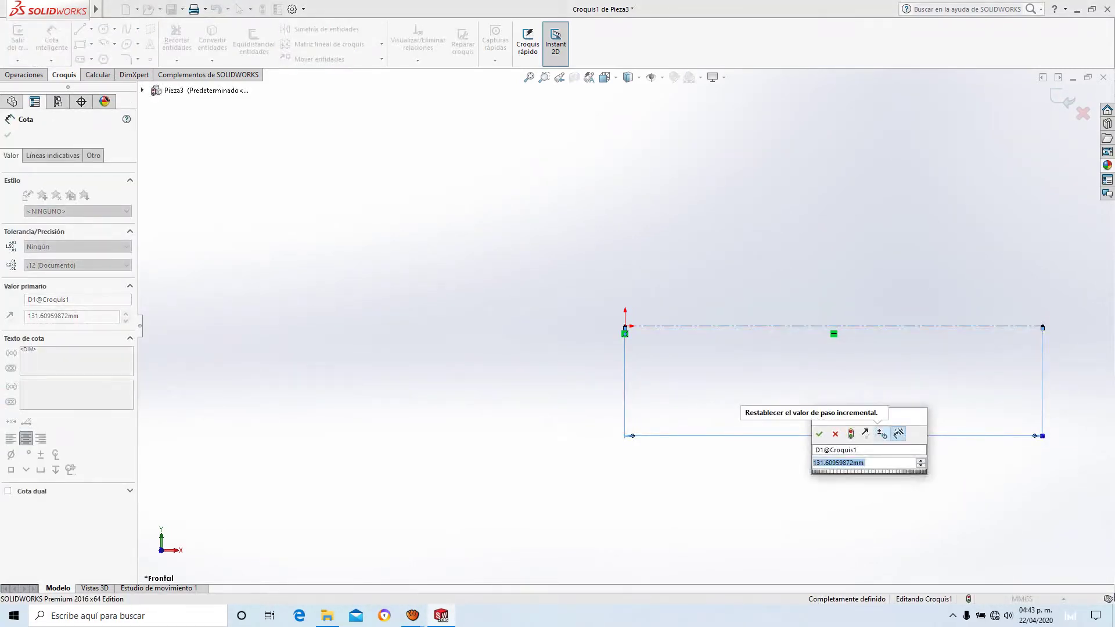
Set the centerline length to 107.32 and draw a short vertical line up from its right end.
type("107")
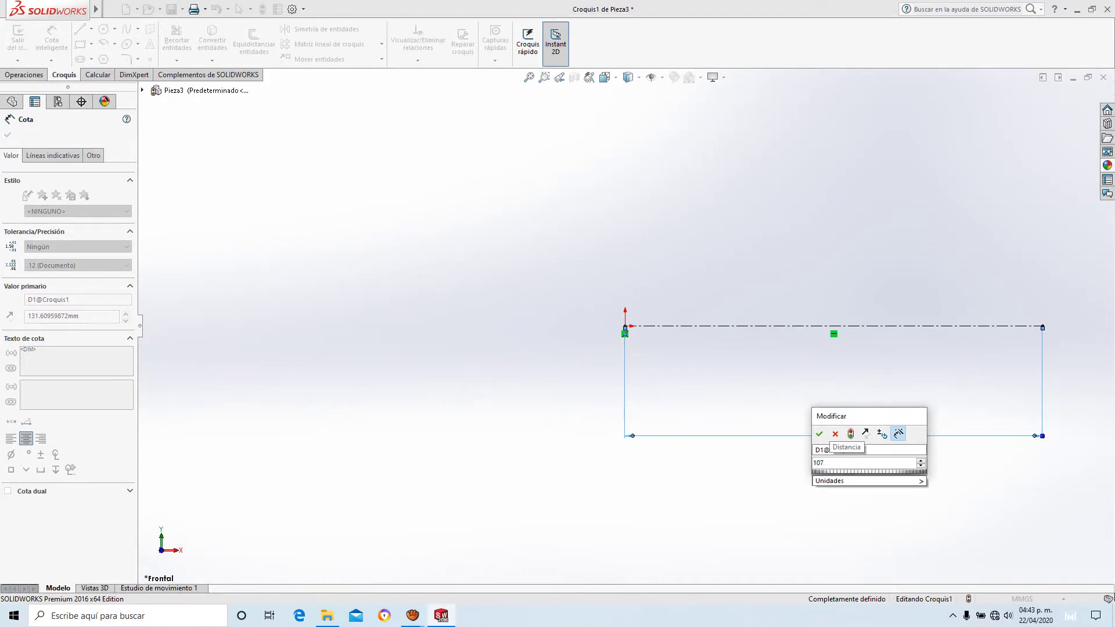
type(".32")
key("Return")
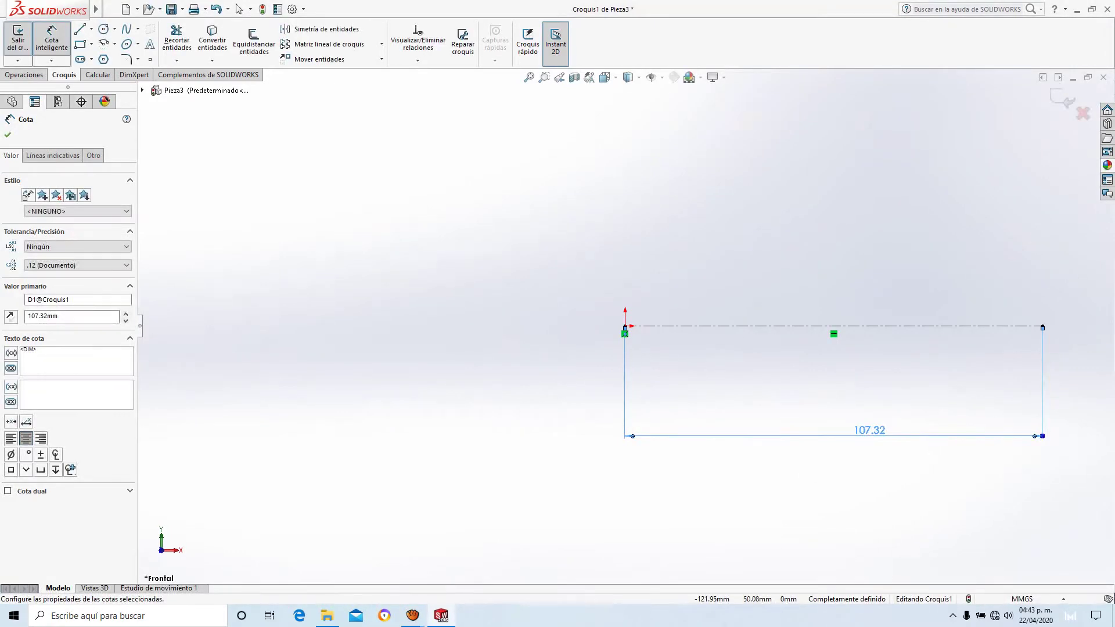
left_click(80, 29)
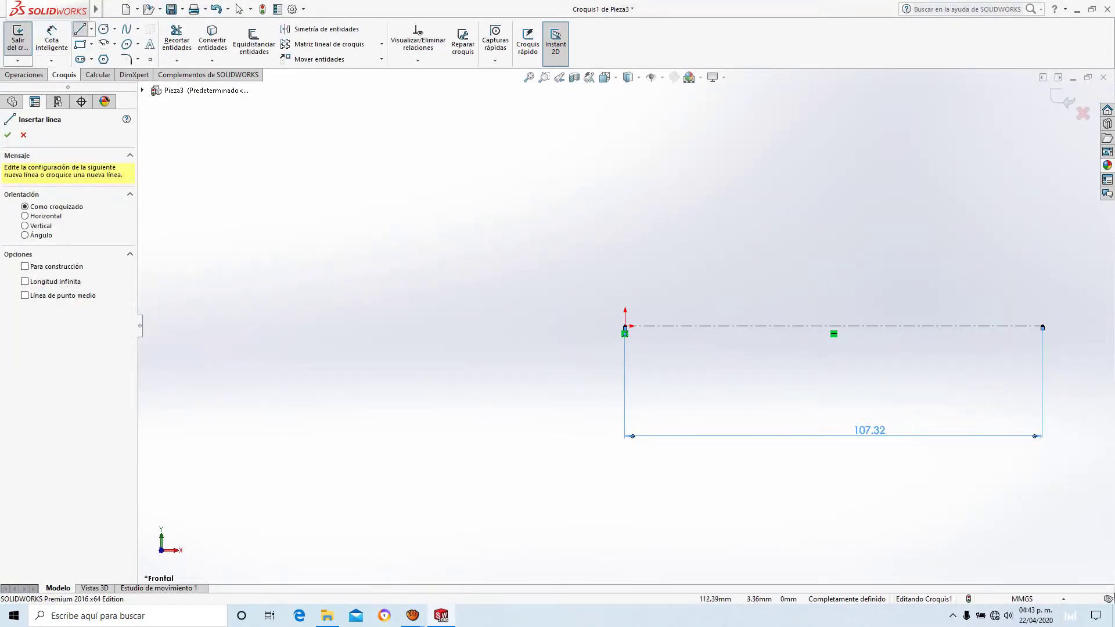
left_click(1043, 326)
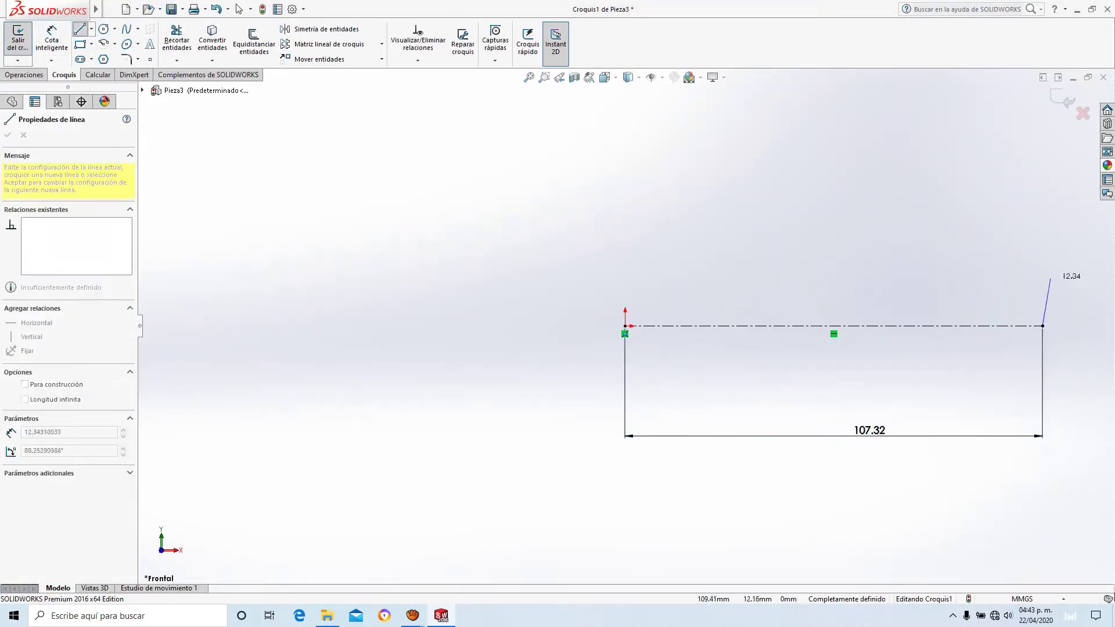
left_click(1043, 279)
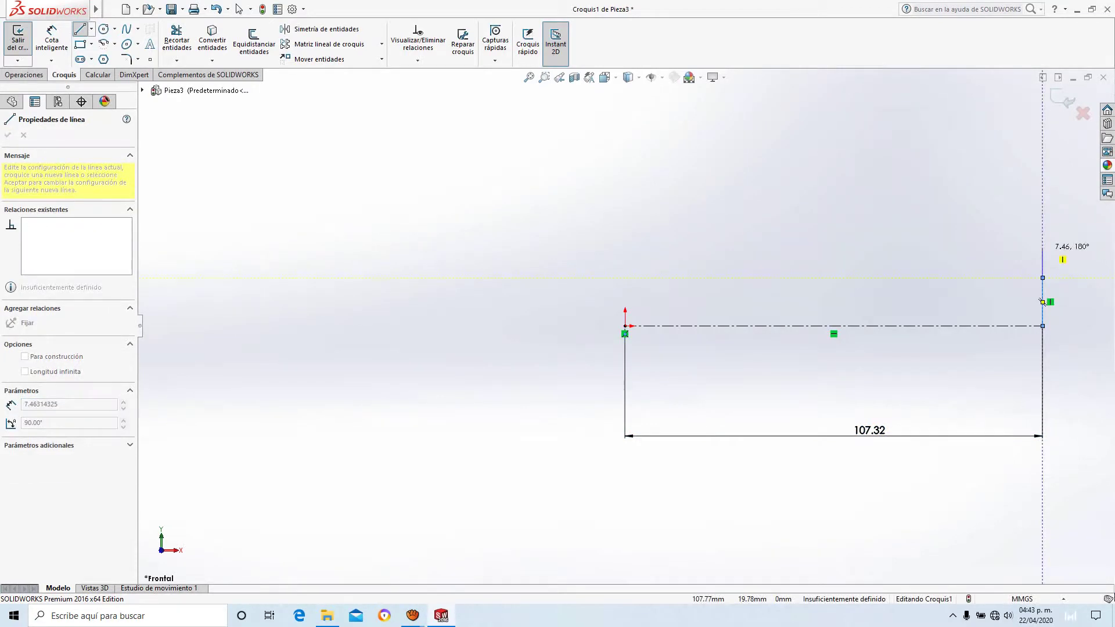
key("Escape")
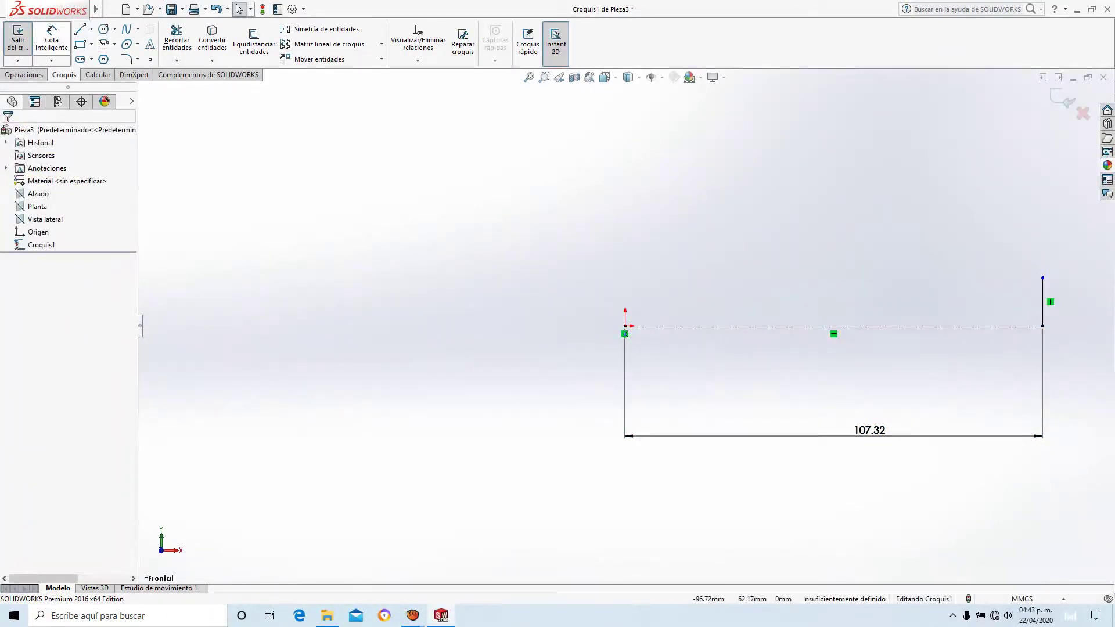
left_click(91, 29)
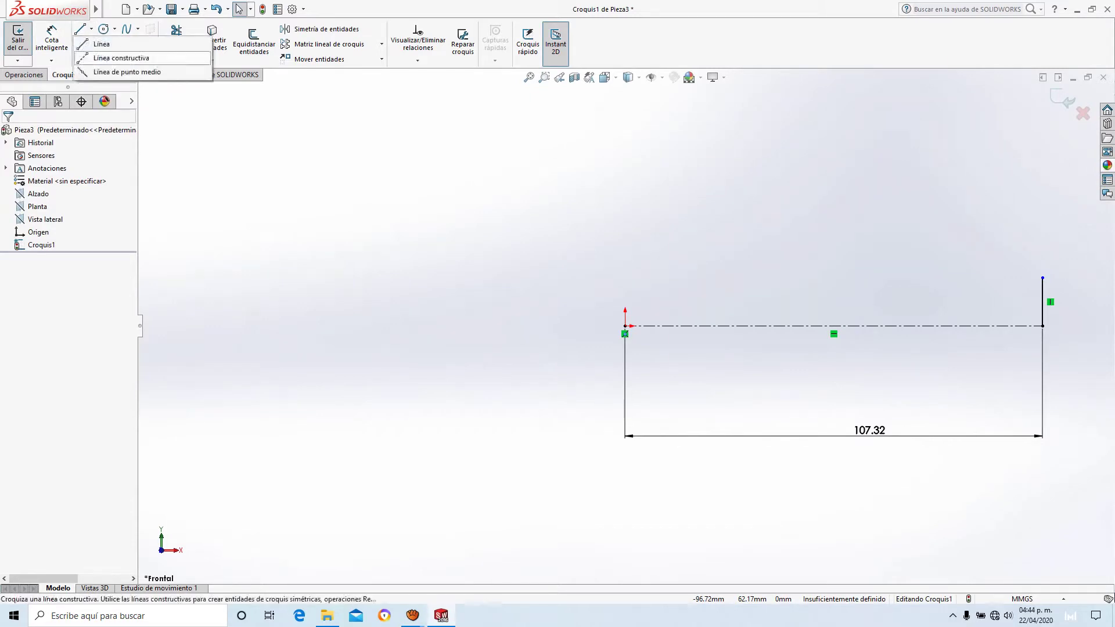
Draw a vertical construction line rising from the centreline near the origin.
left_click(117, 58)
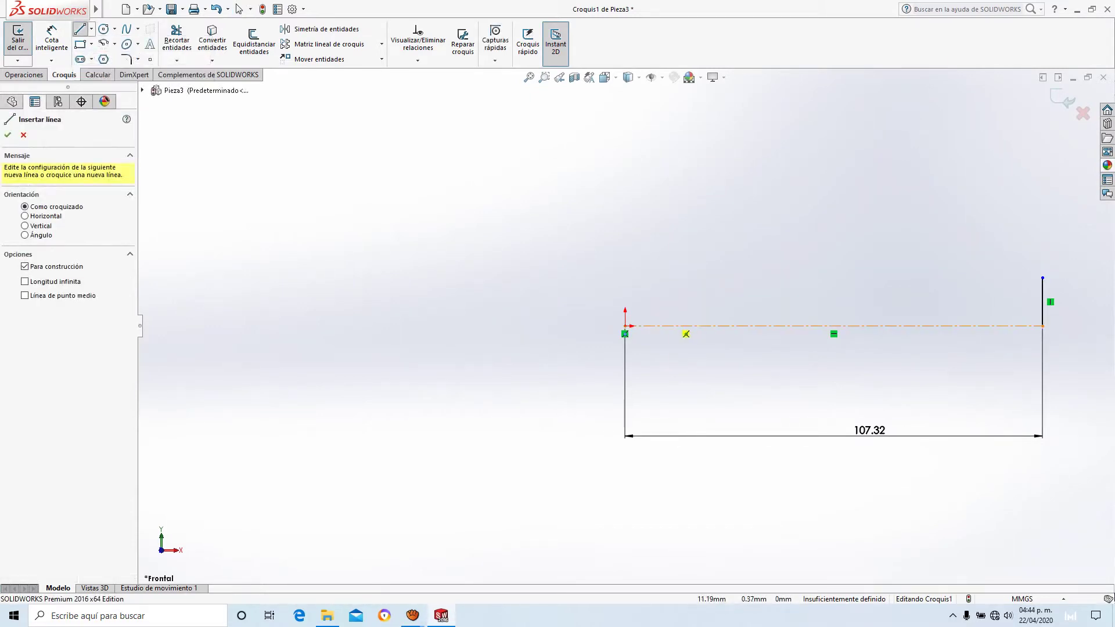
left_click(675, 326)
left_click(675, 258)
key("Escape")
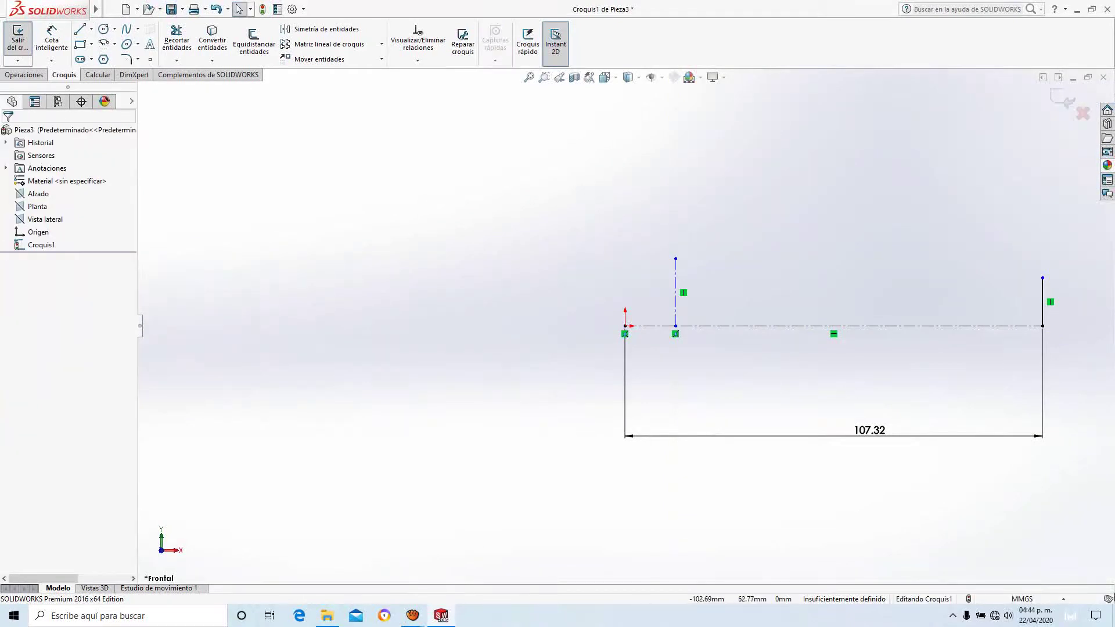
Dimension the short vertical line at the right end to 6 mm.
left_click(52, 39)
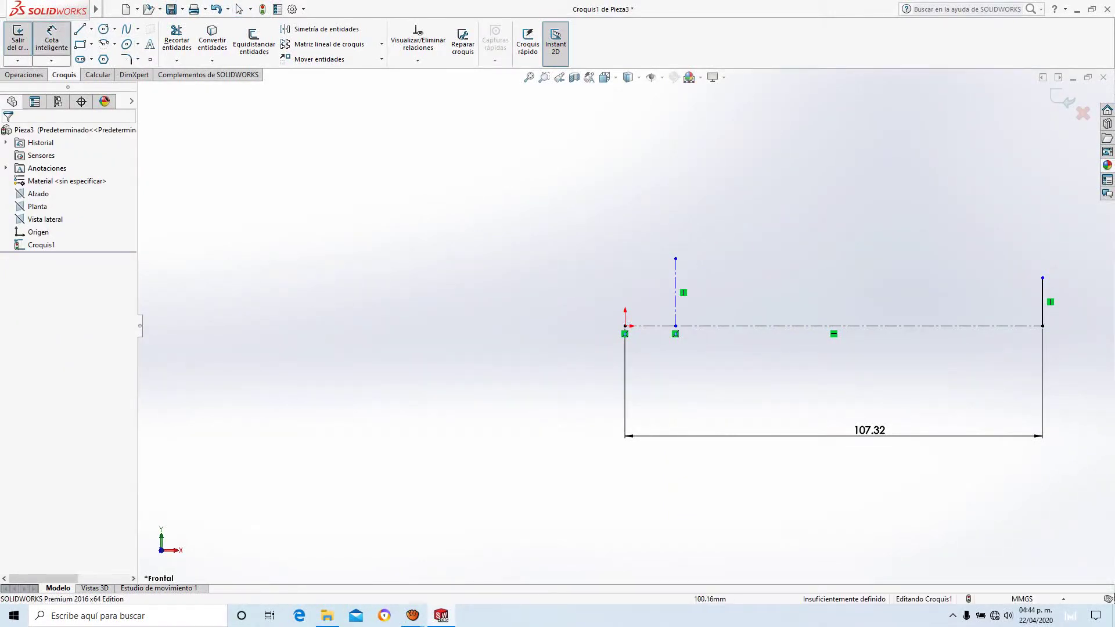
left_click(1042, 301)
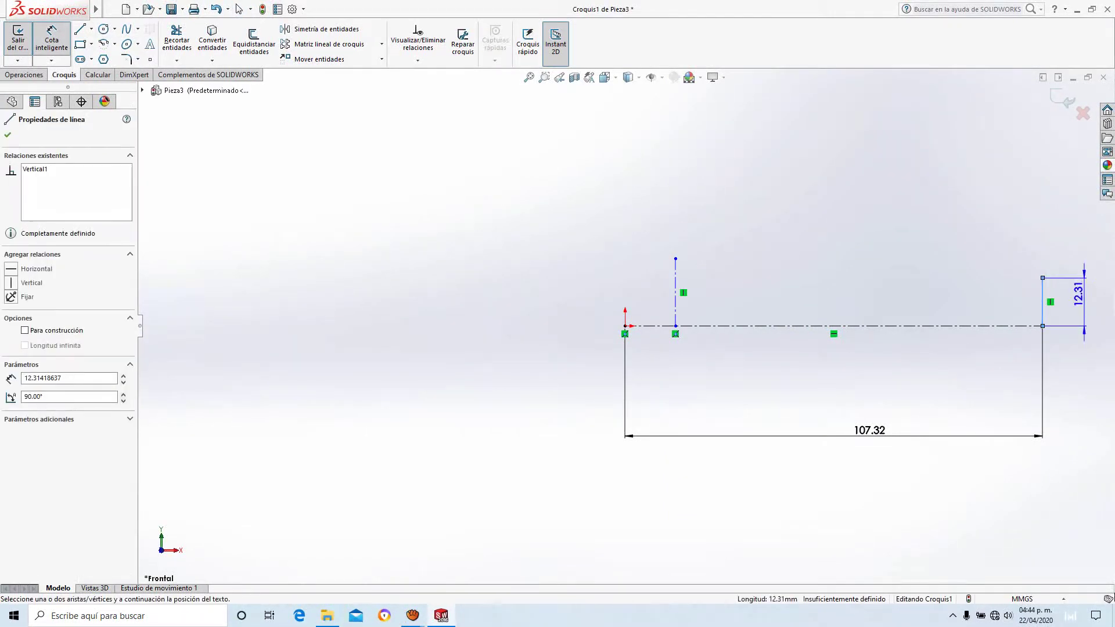
left_click(1083, 330)
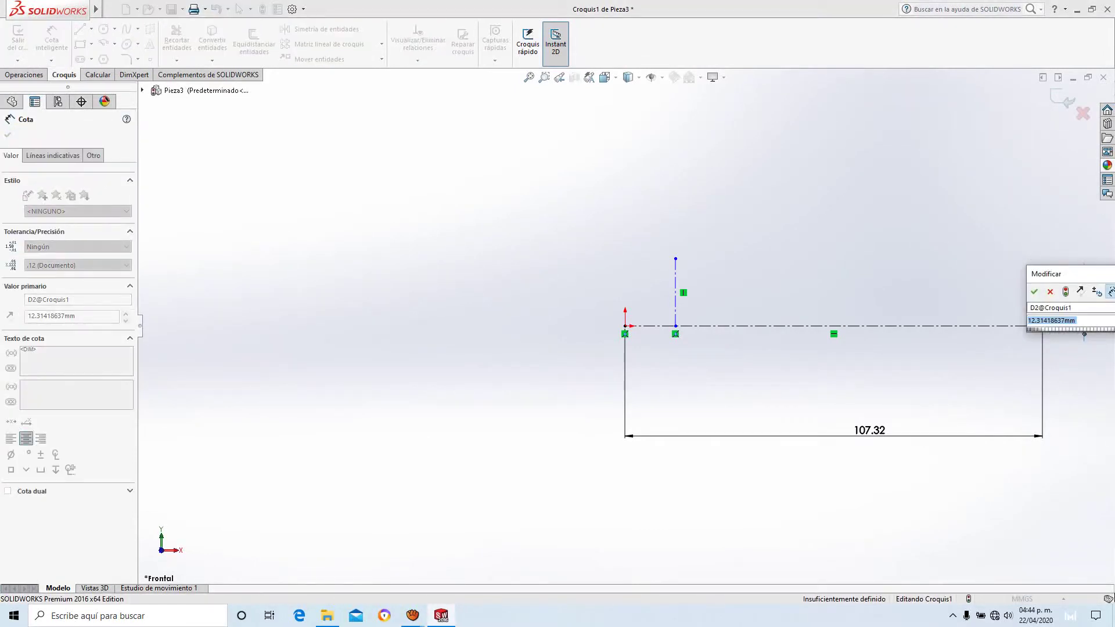
type("6")
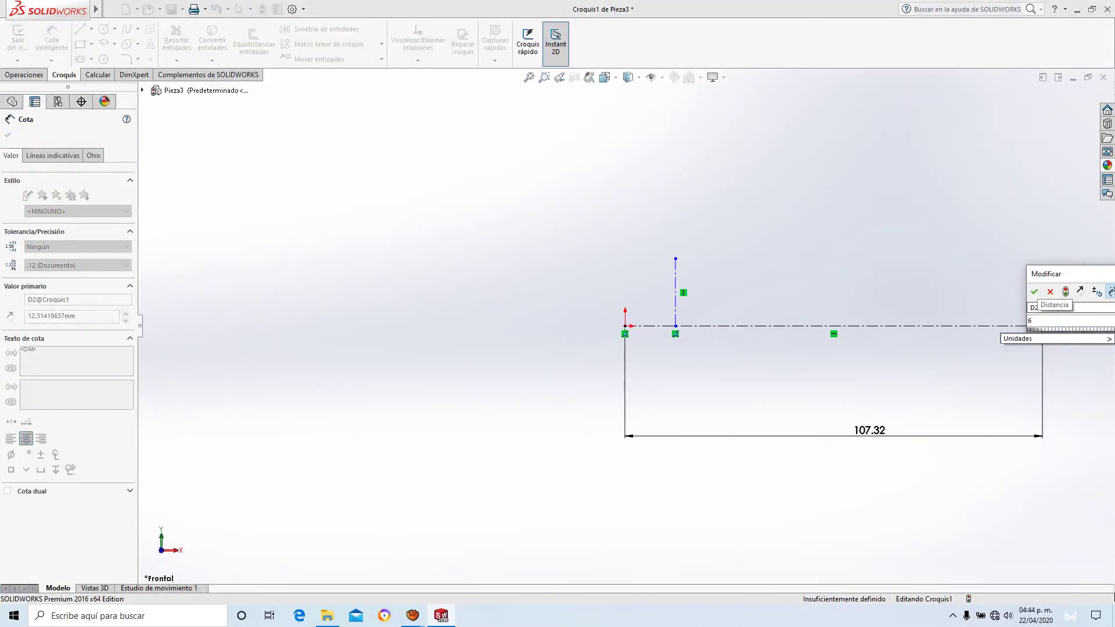
left_click(1035, 292)
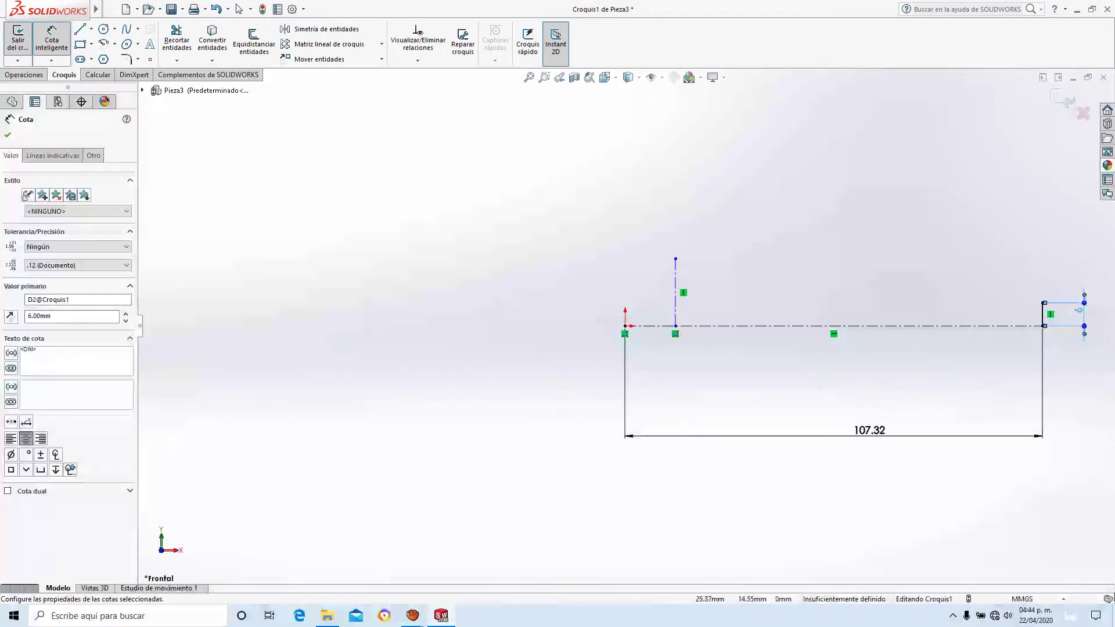
Dimension the vertical construction line 10 mm tall and 17.32 mm from the origin.
left_click(675, 281)
left_click(749, 290)
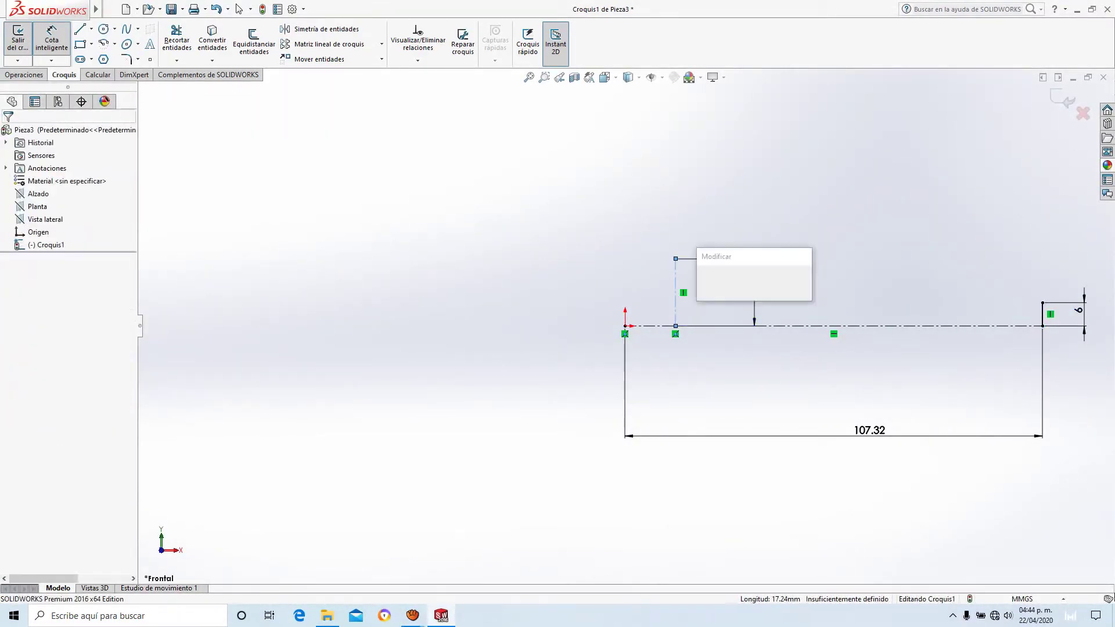
type("10")
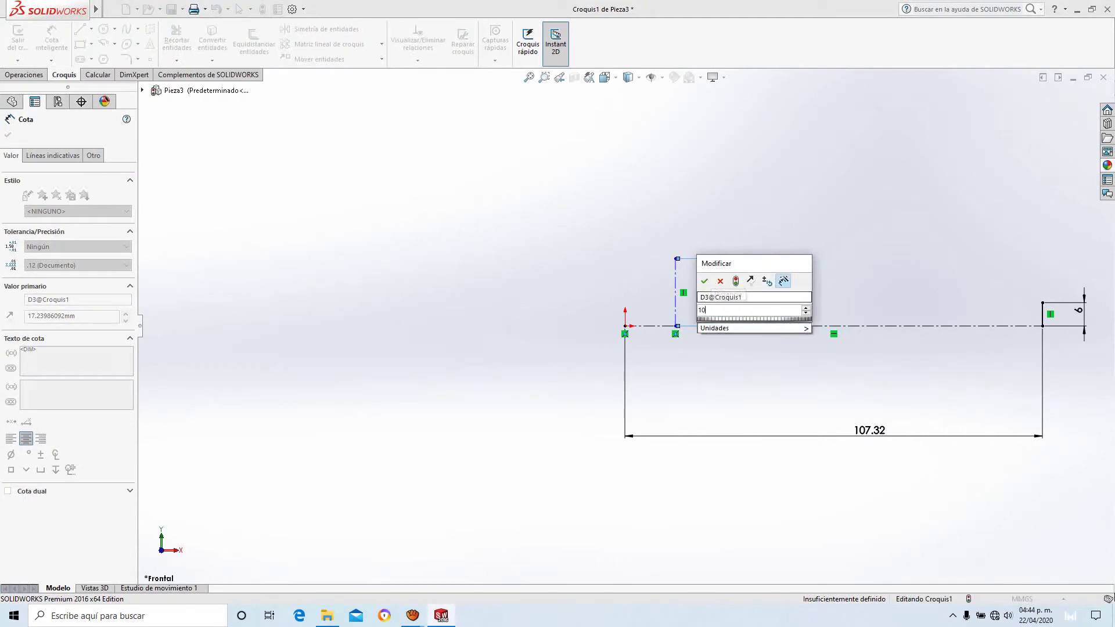
key("Return")
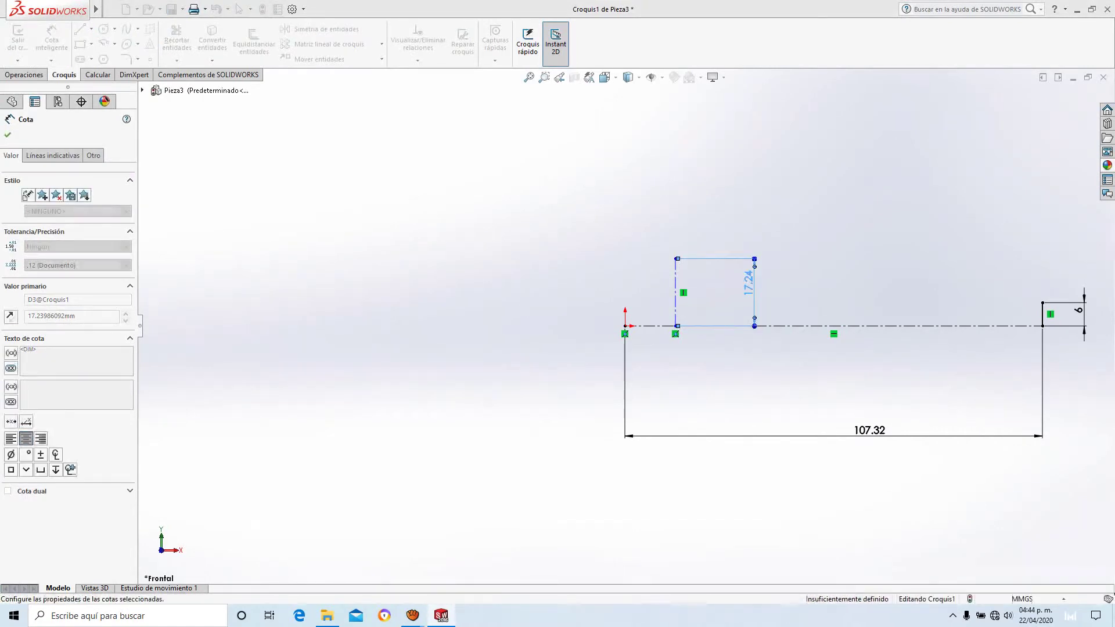
left_click(675, 326)
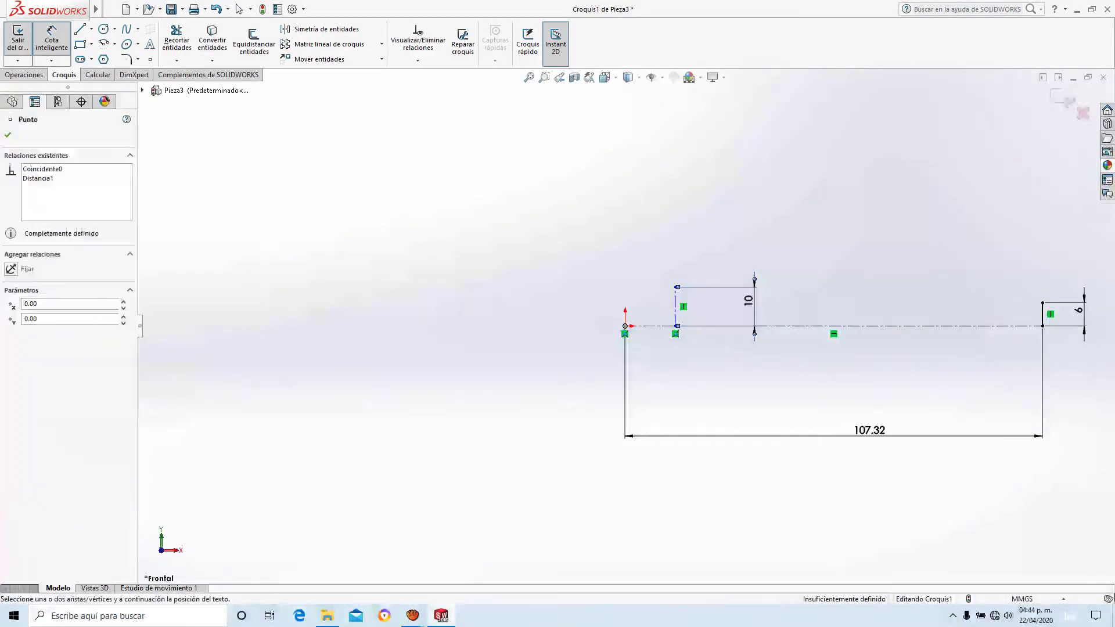
left_click(625, 326)
left_click(650, 371)
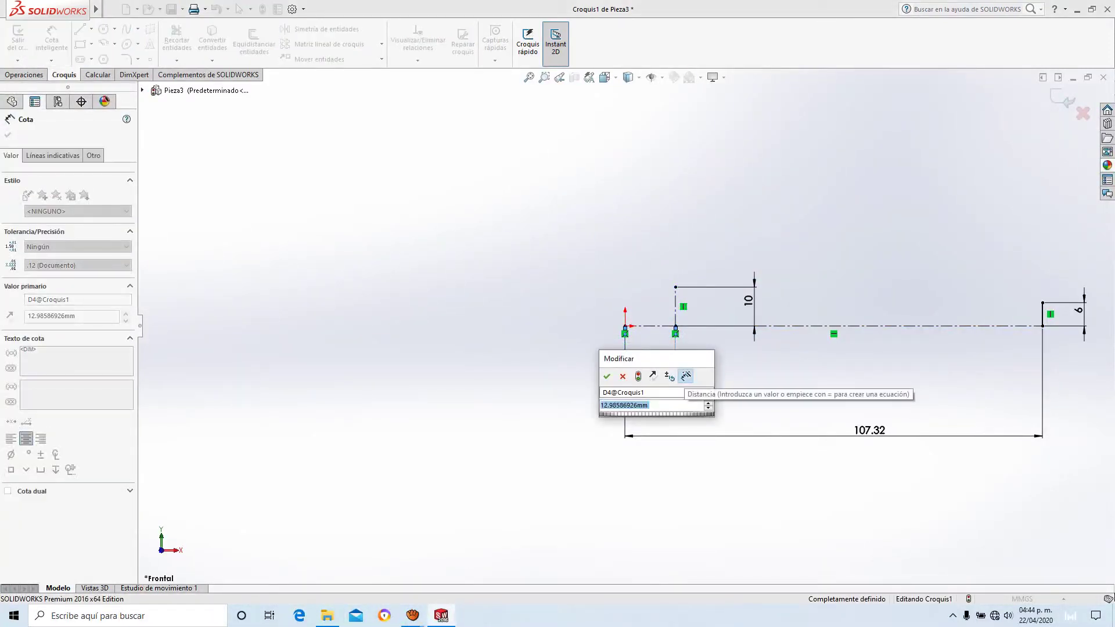
type("17")
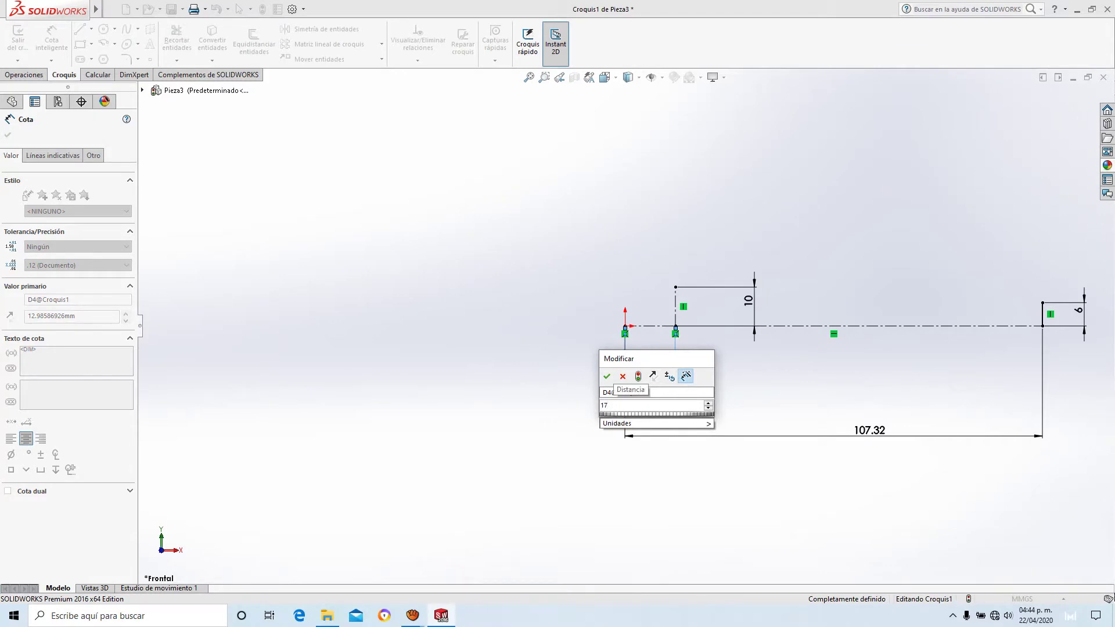
type(".32")
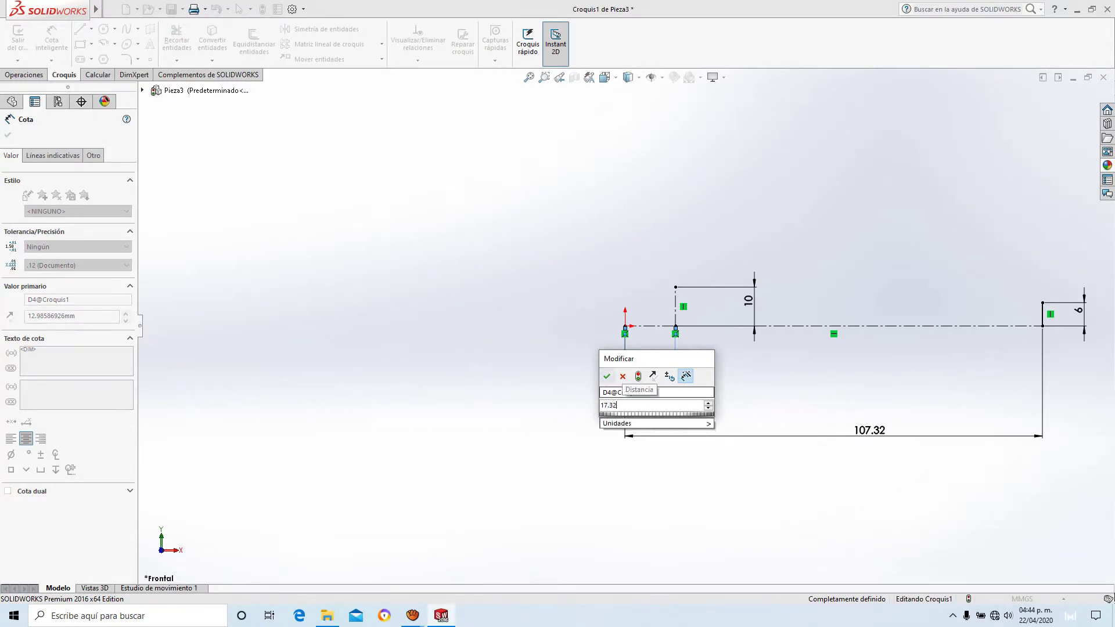
key("Return")
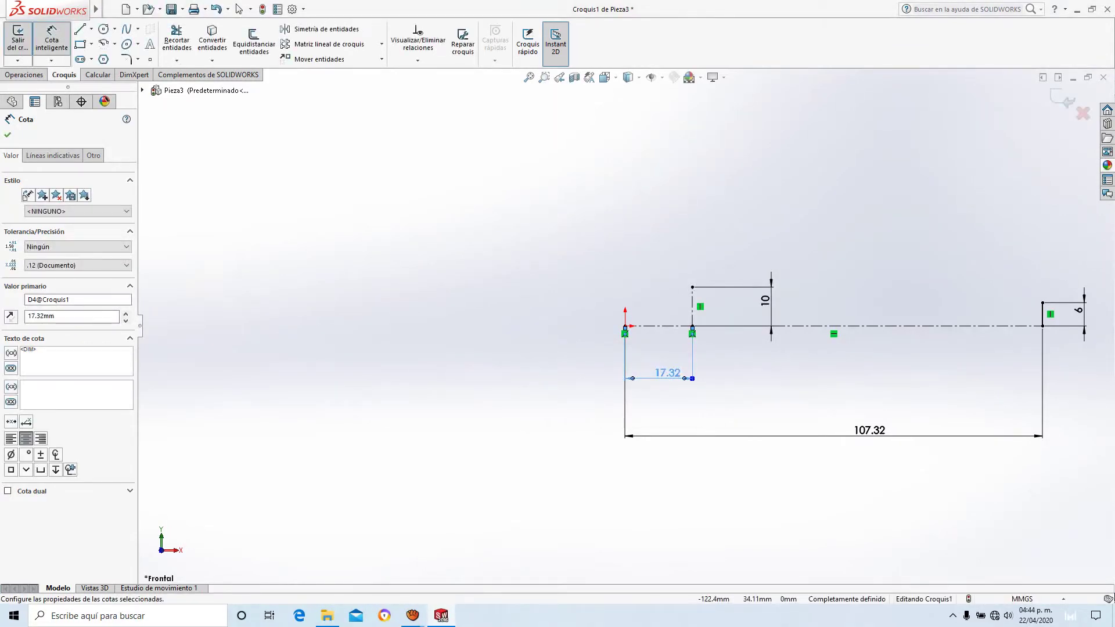
key("Escape")
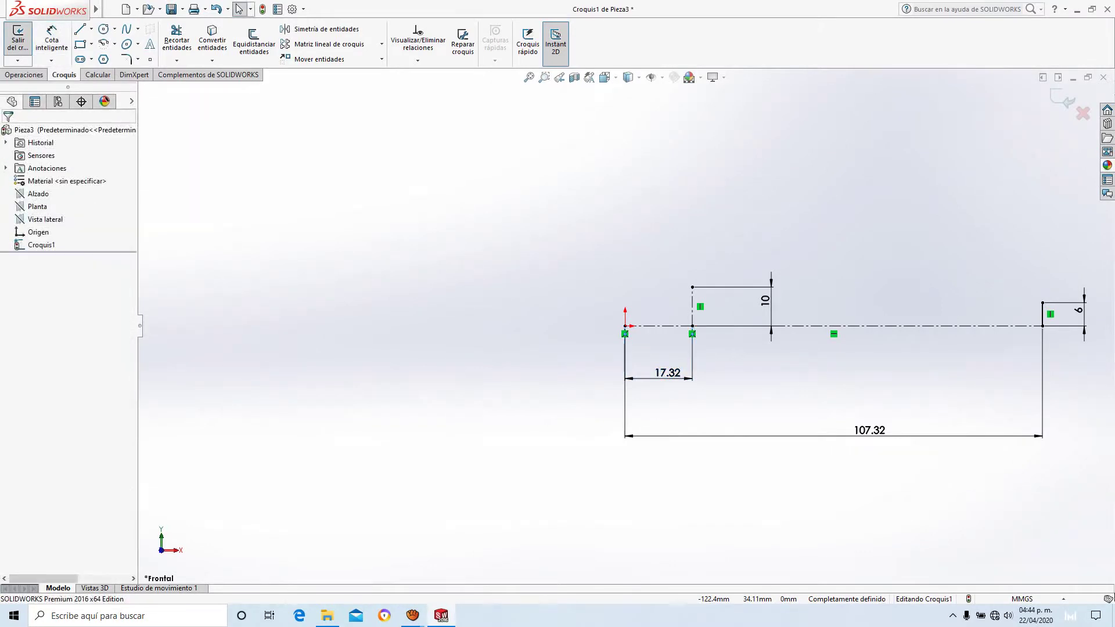
left_click(80, 29)
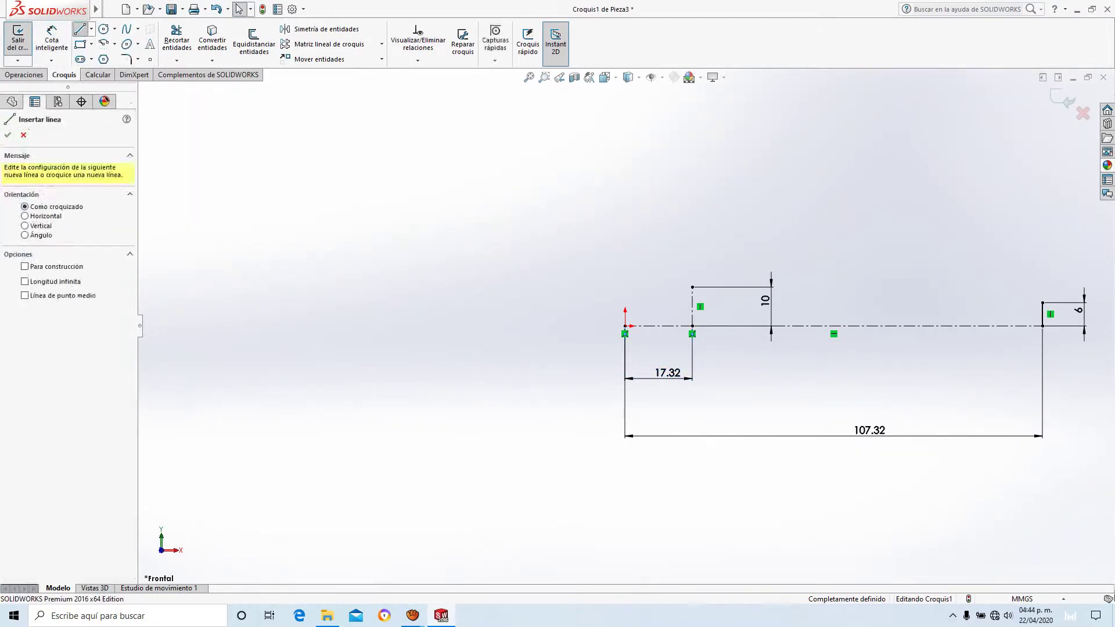
Draw a slanted tip line from the origin to the 10 mm step top, then a horizontal edge.
left_click(625, 326)
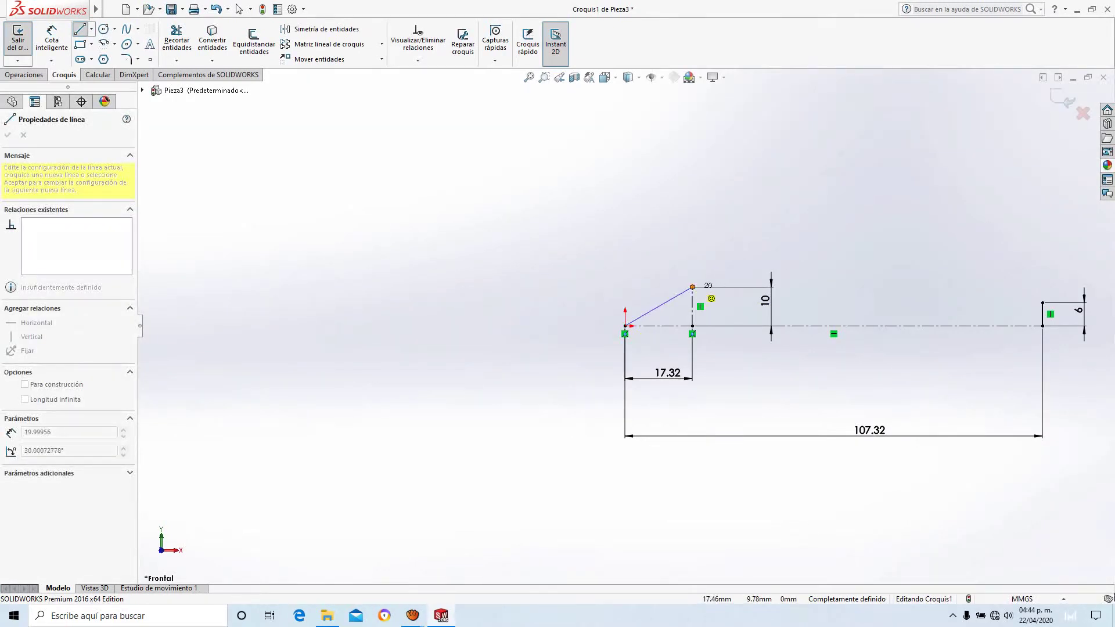
left_click(692, 287)
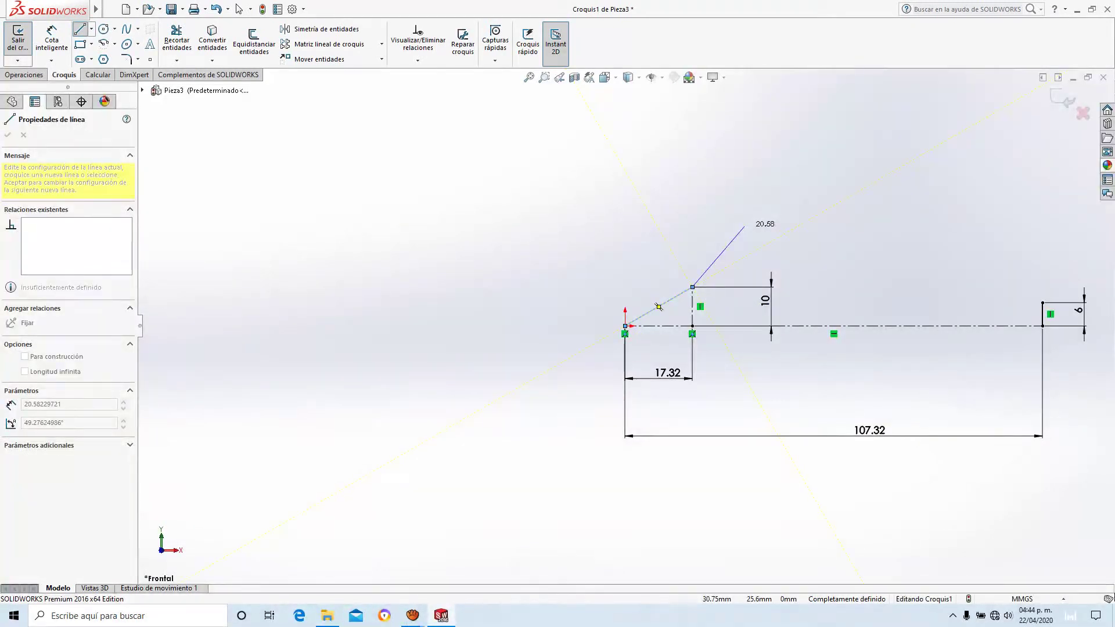
key("Escape")
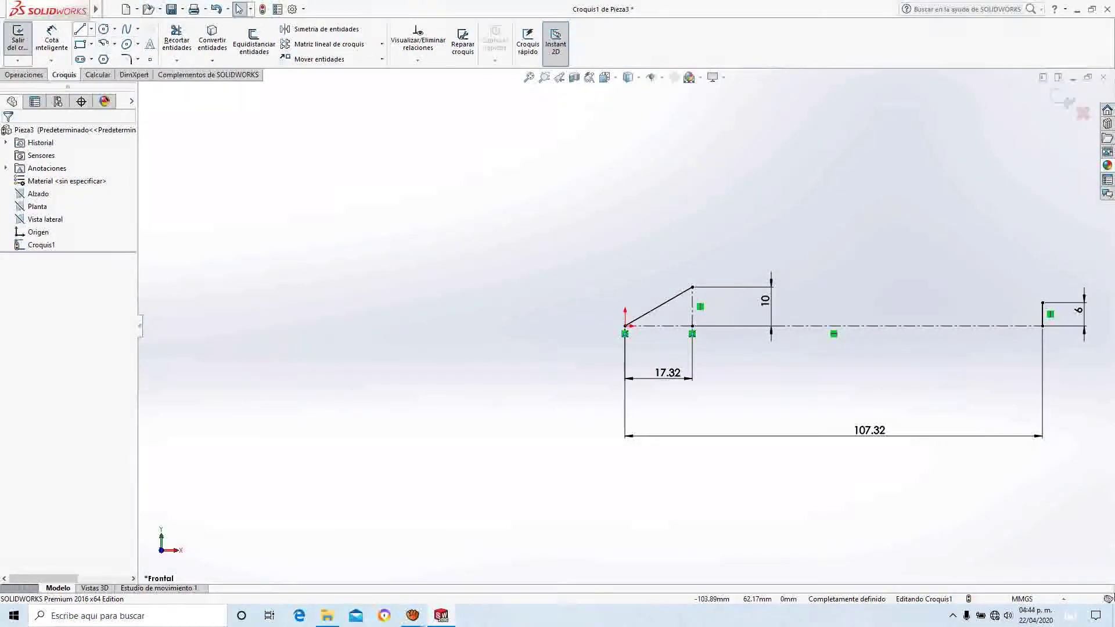
left_click(80, 29)
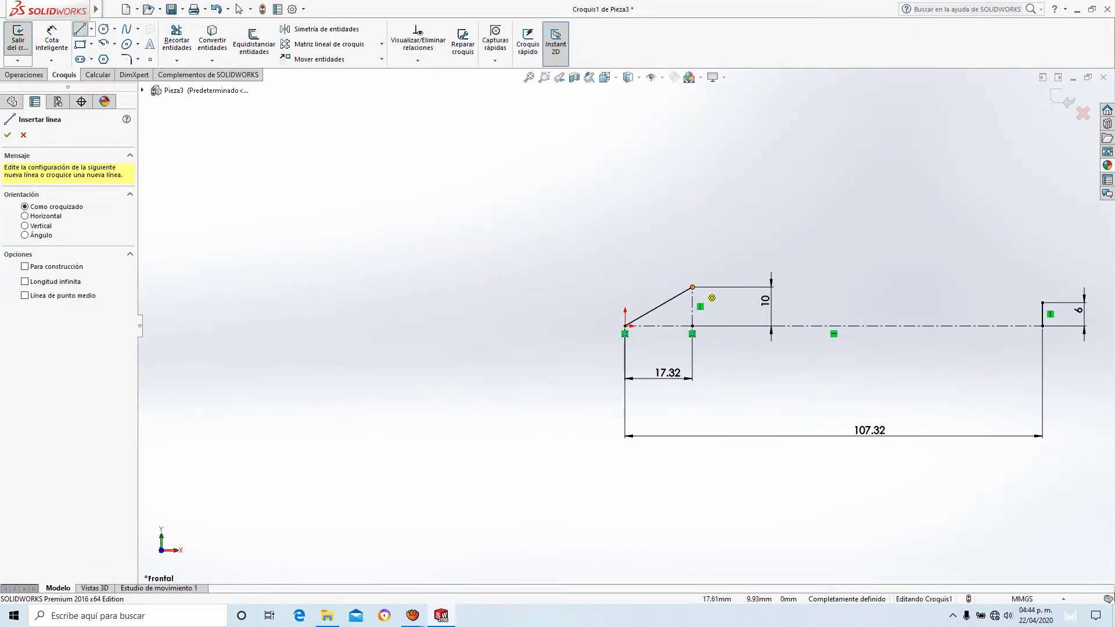
left_click(694, 286)
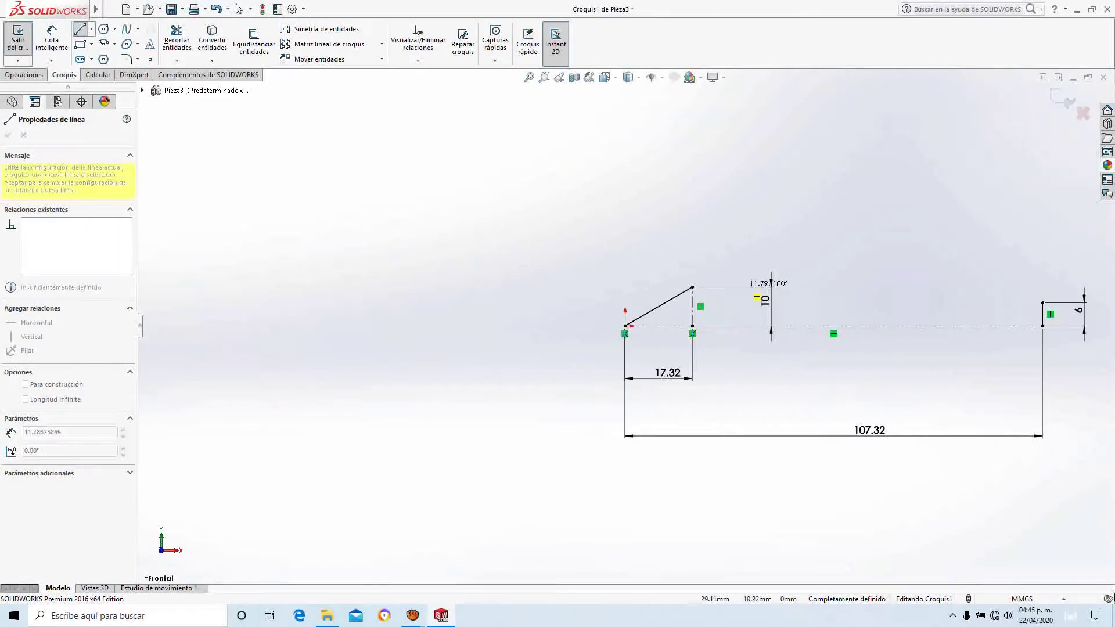
left_click(738, 287)
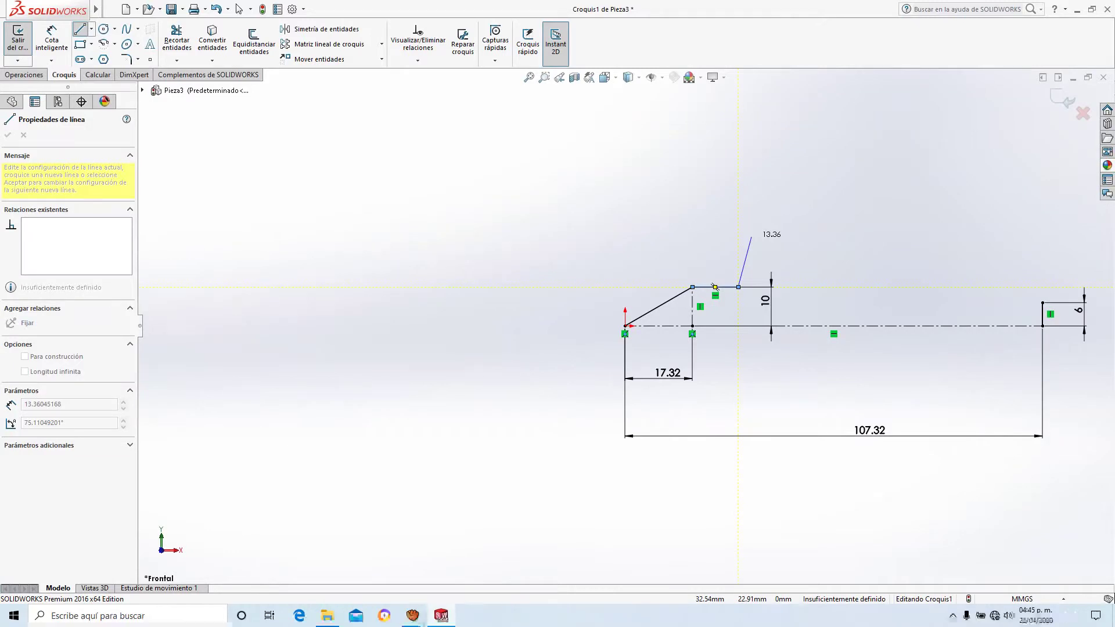
left_click(239, 9)
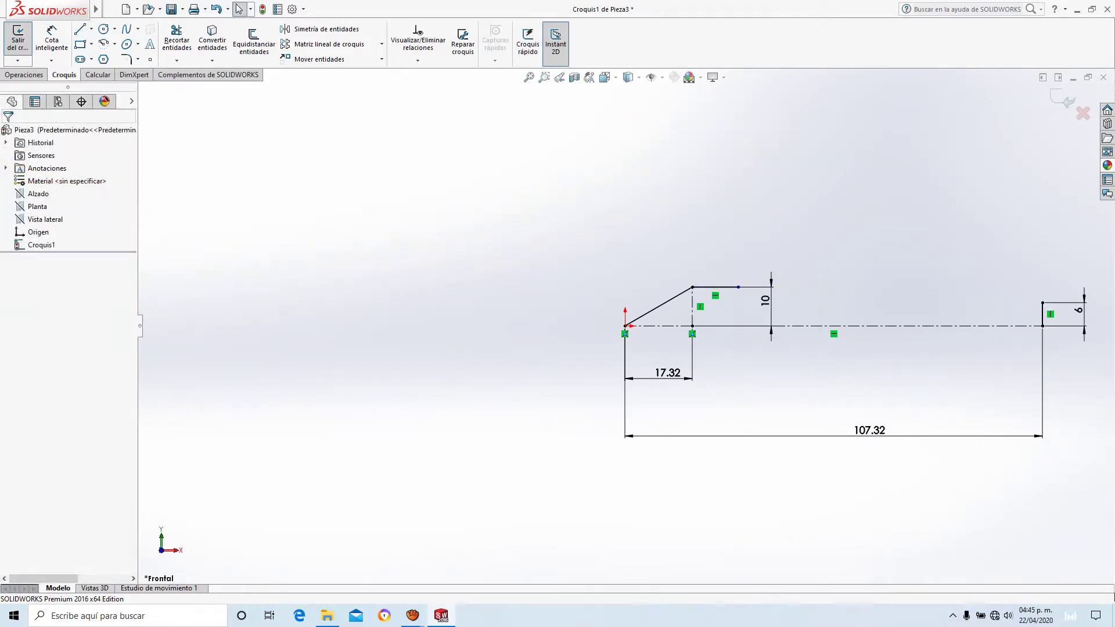
Dimension the horizontal top edge to 12 mm.
left_click(52, 36)
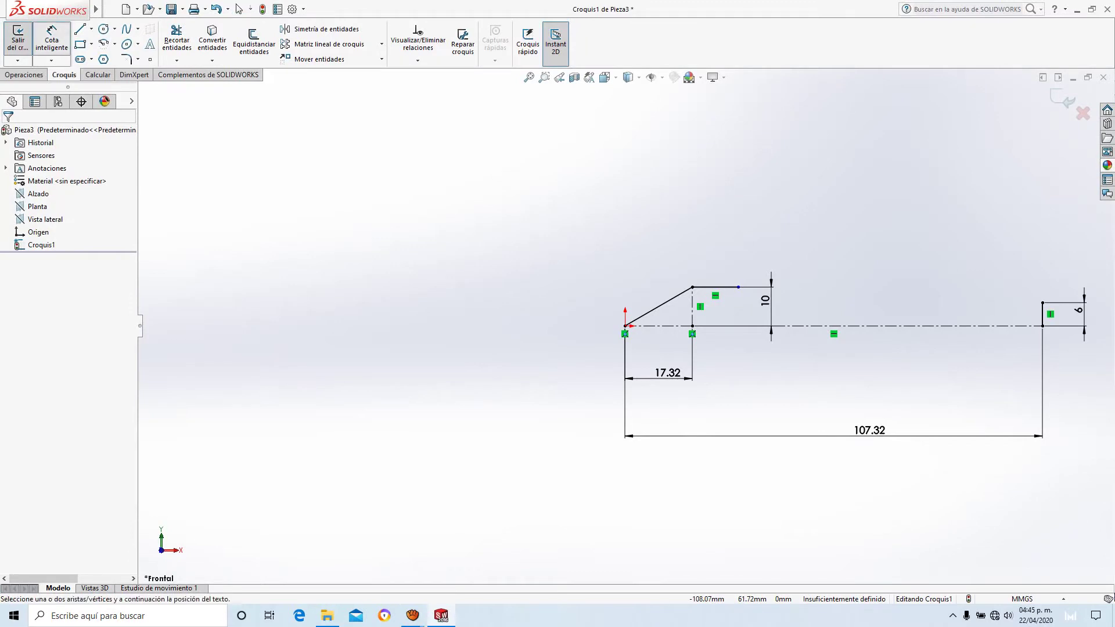
left_click(720, 287)
left_click(705, 238)
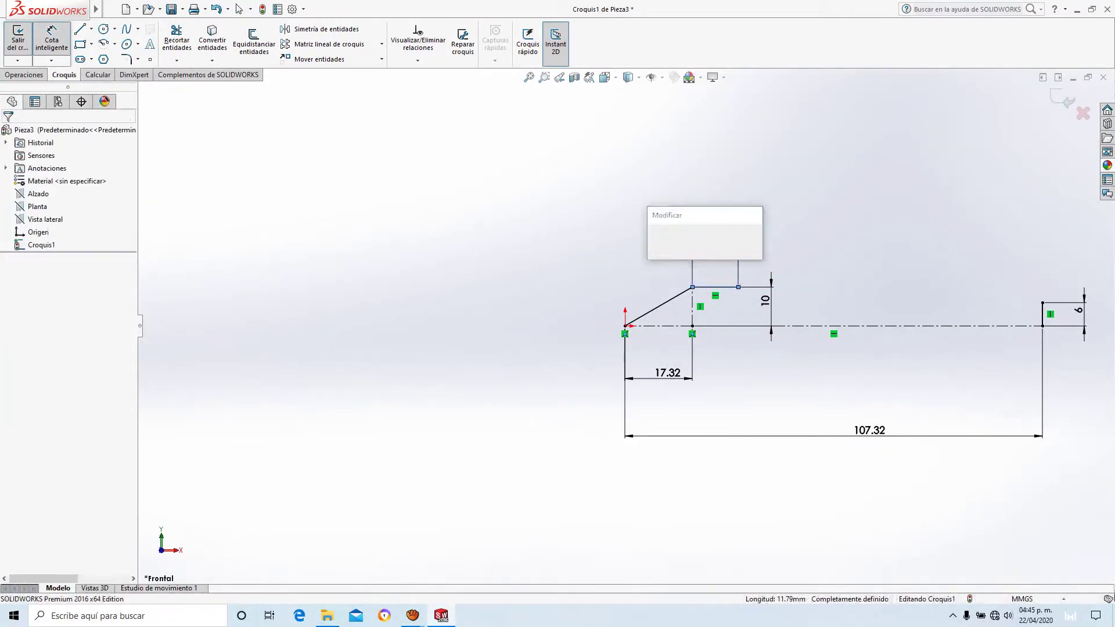
type("12")
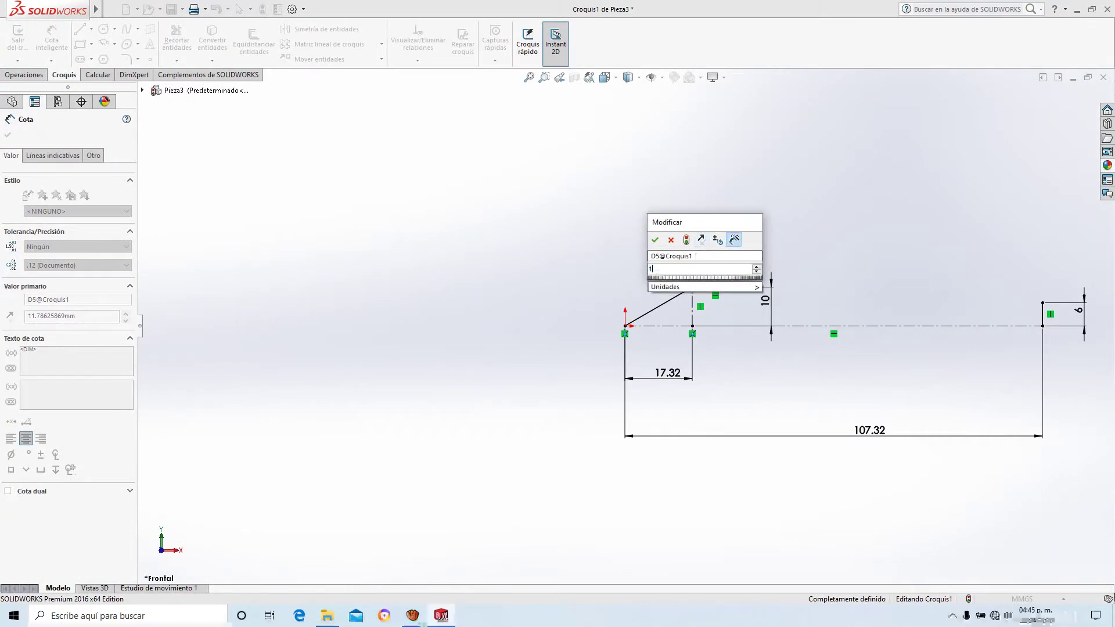
key("Return")
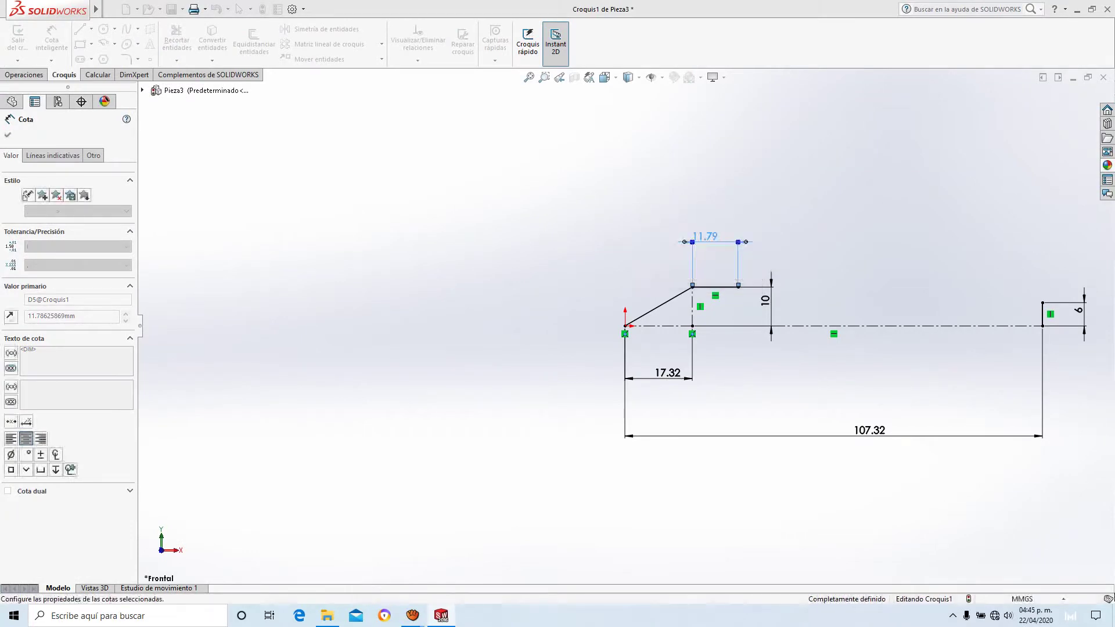
key("l")
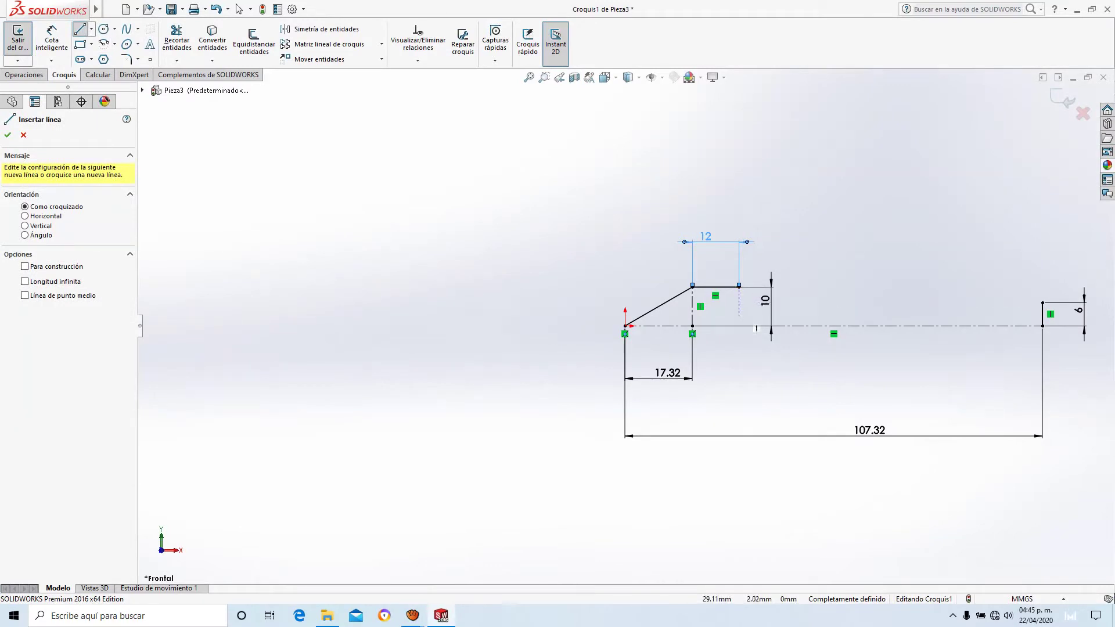
Draw a vertical line up from the centreline at the 12 mm edge's end, topped by a short horizontal line.
left_click(738, 325)
left_click(739, 256)
left_click(794, 257)
key("Escape")
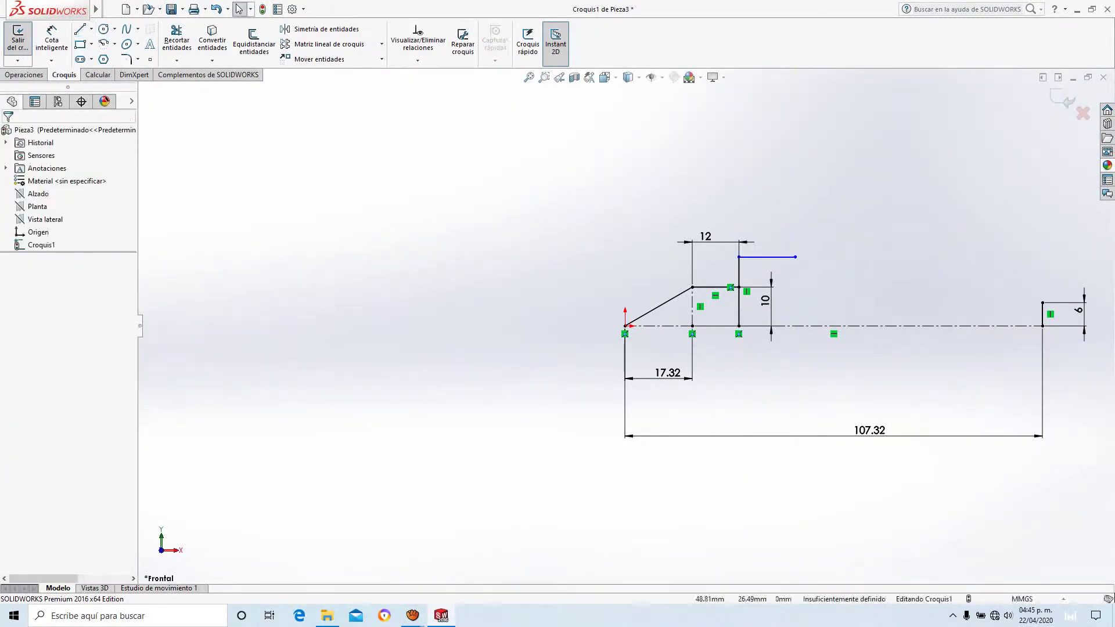
left_click(52, 38)
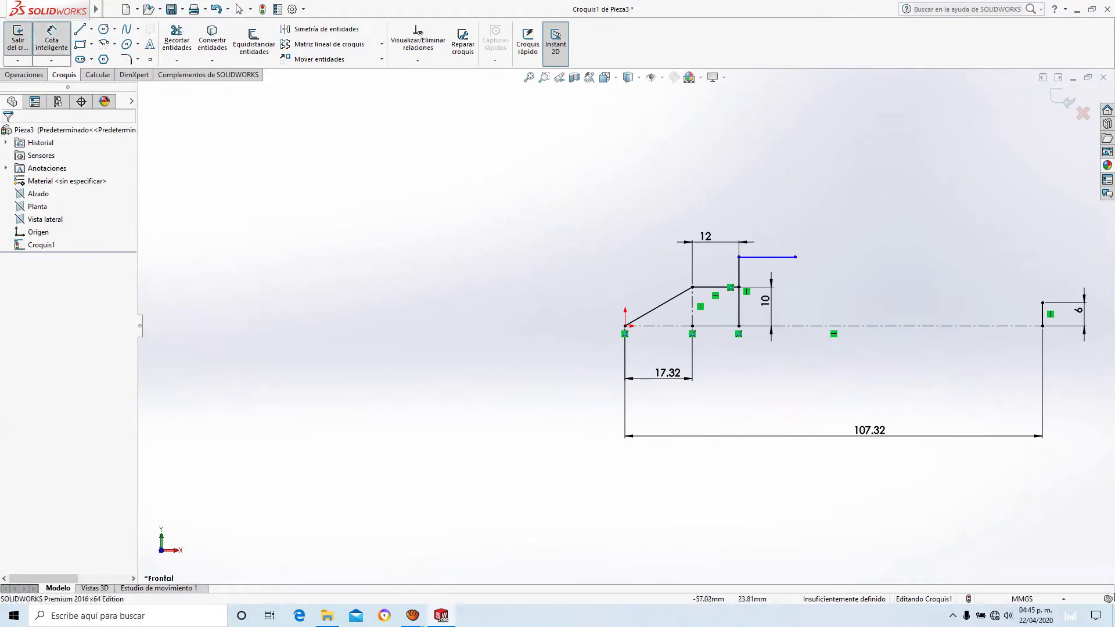
left_click(739, 302)
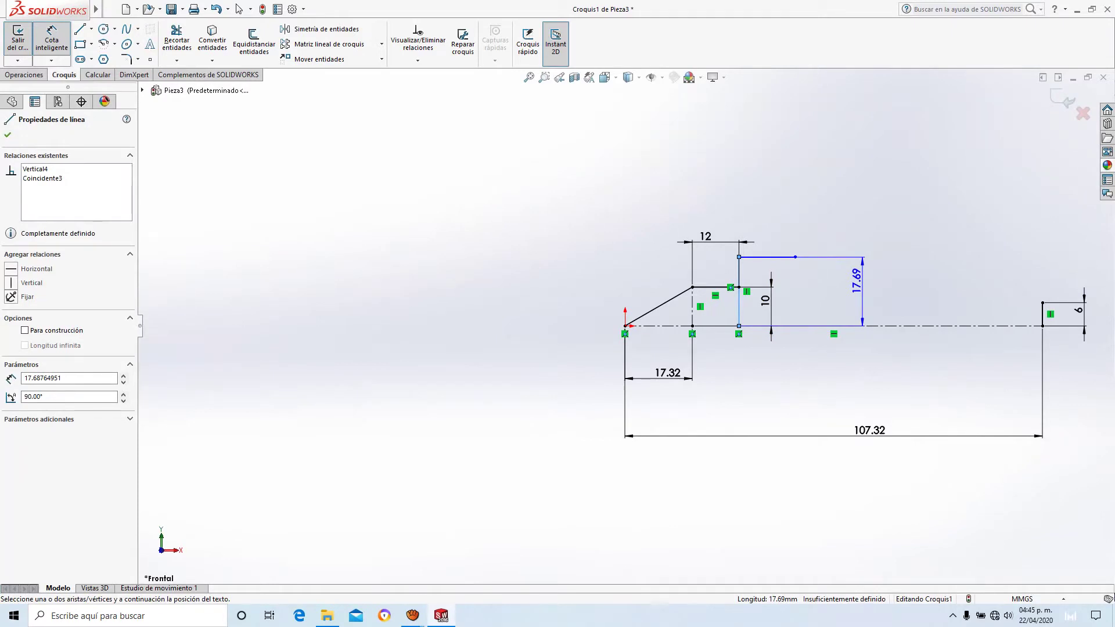
Dimension the new vertical line to 12.5 and the short top line to 8 mm.
left_click(859, 290)
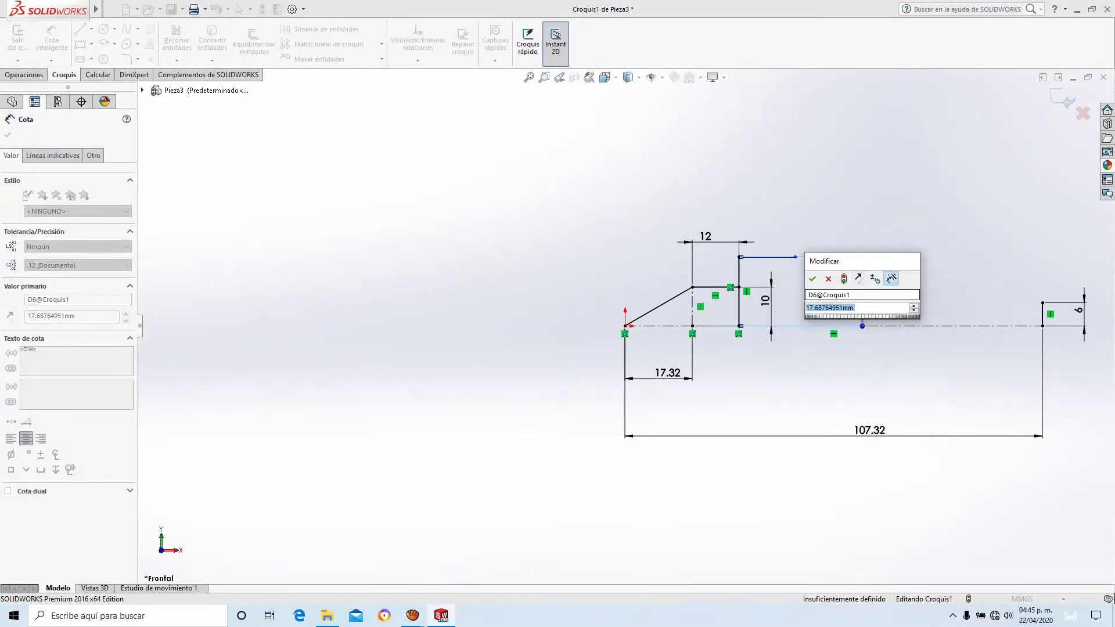
type("12")
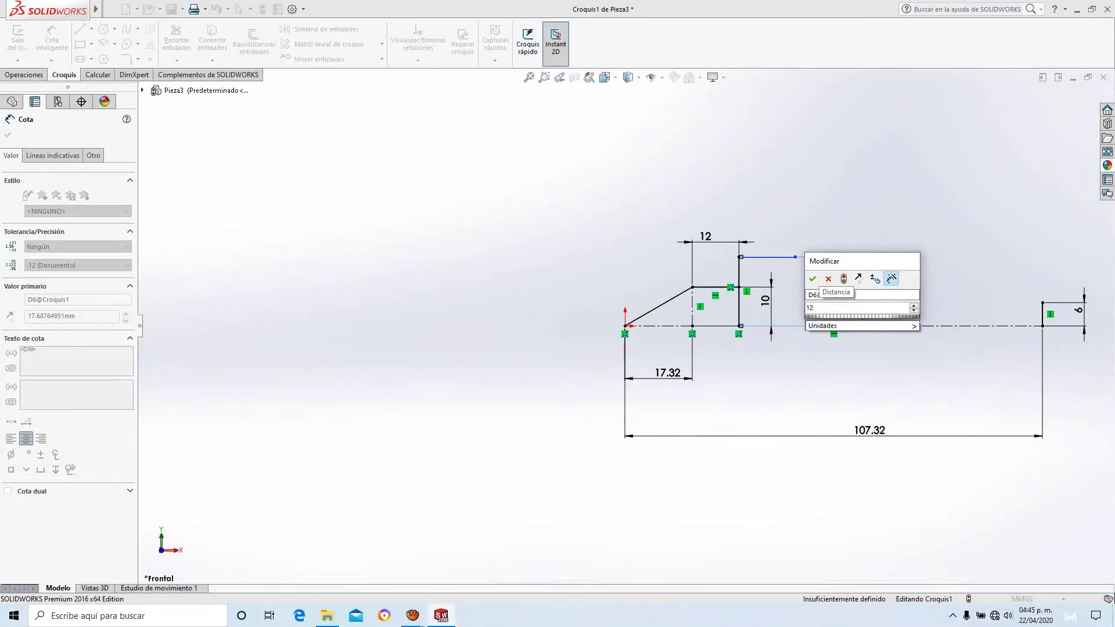
type(".5")
key("Return")
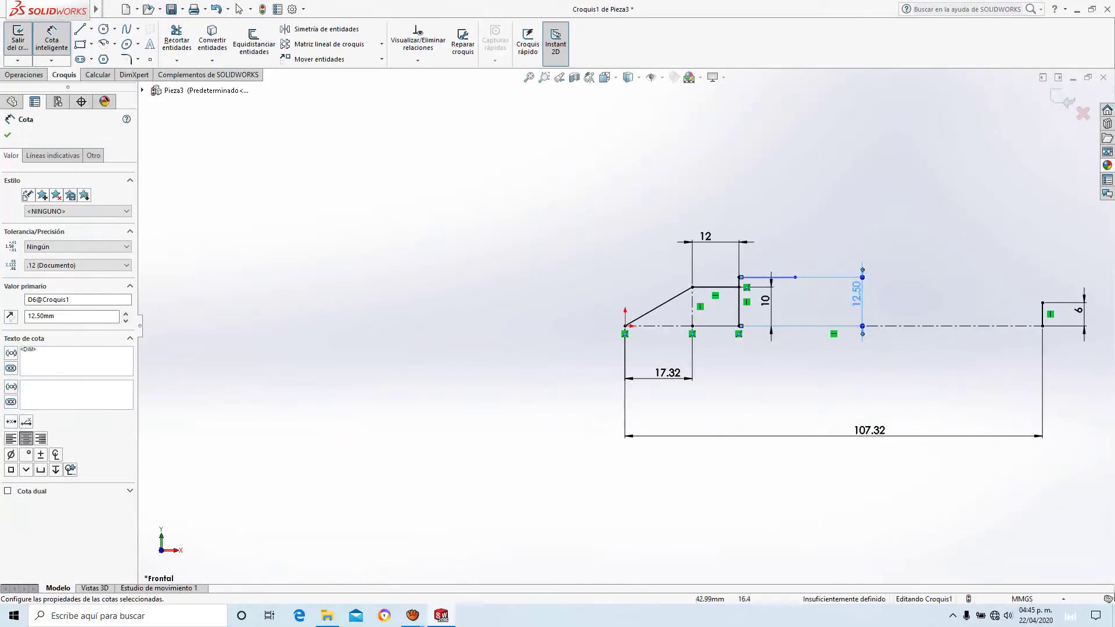
left_click(765, 277)
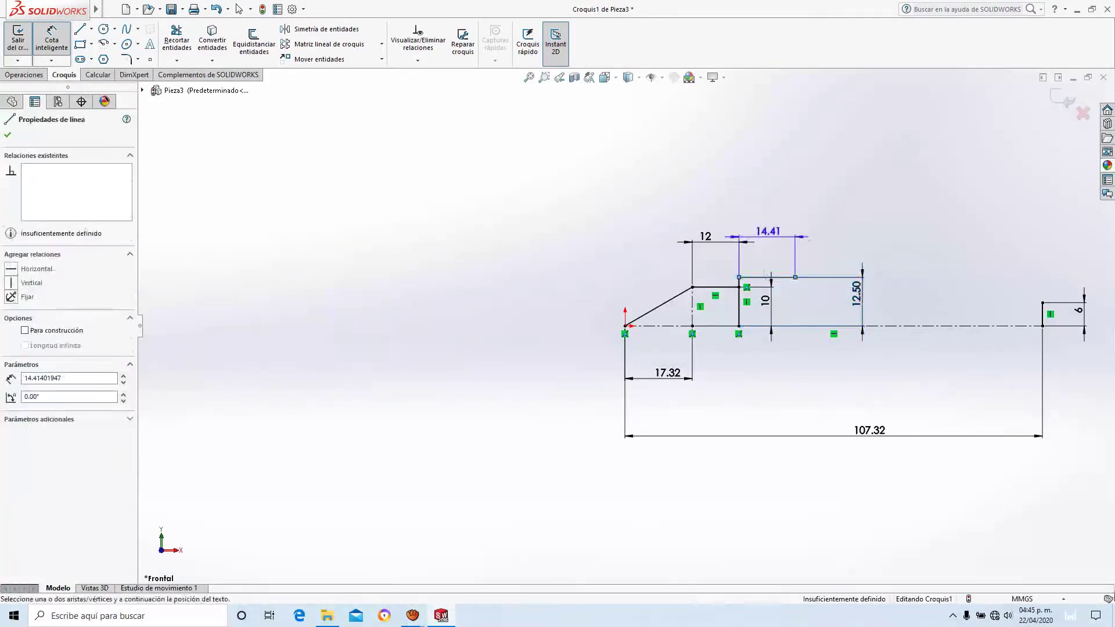
left_click(726, 233)
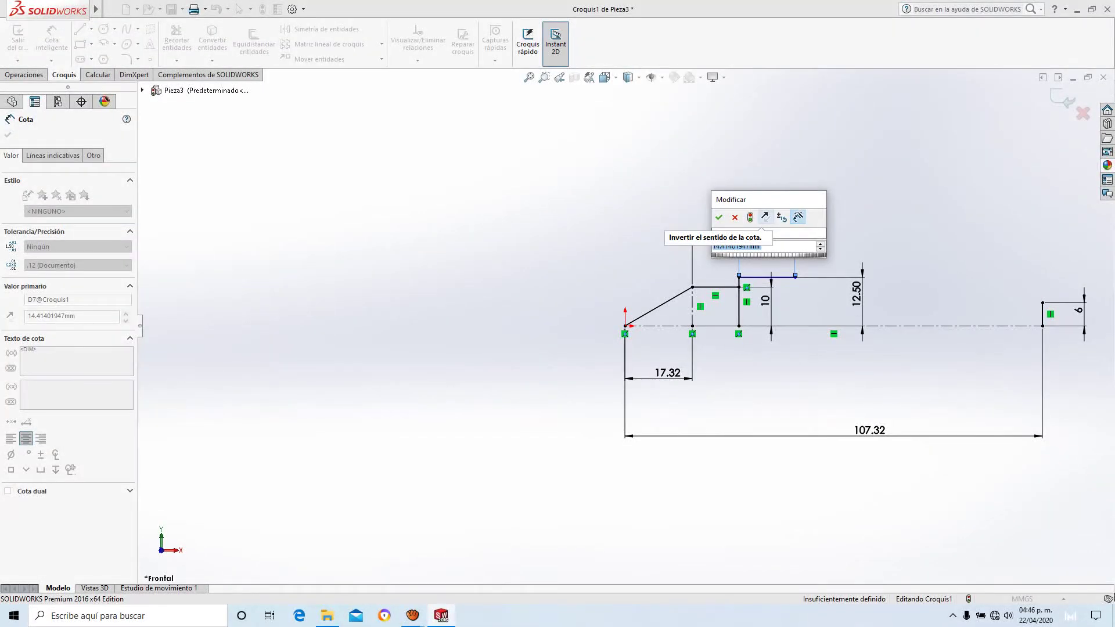
type("8")
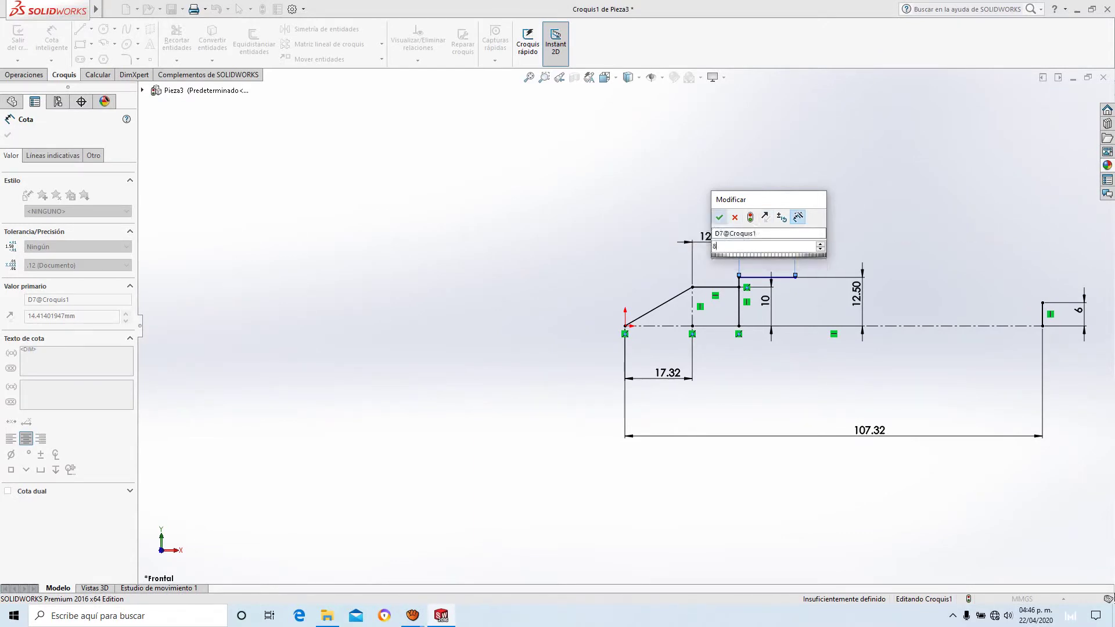
key("Return")
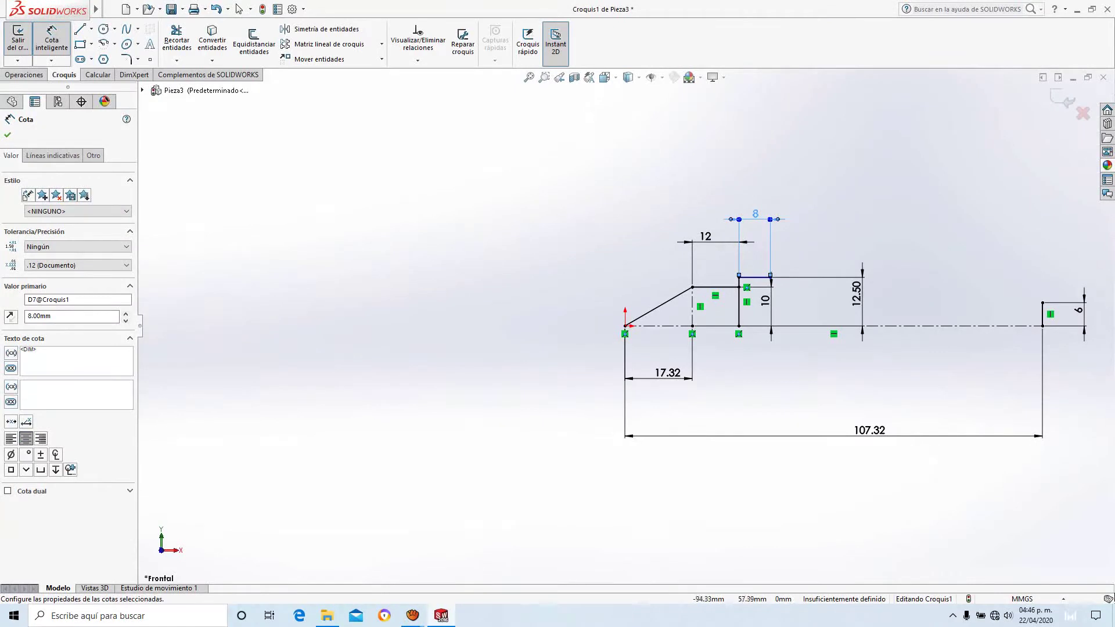
key("Escape")
Trim away the 12.50 mm vertical line.
left_click(176, 39)
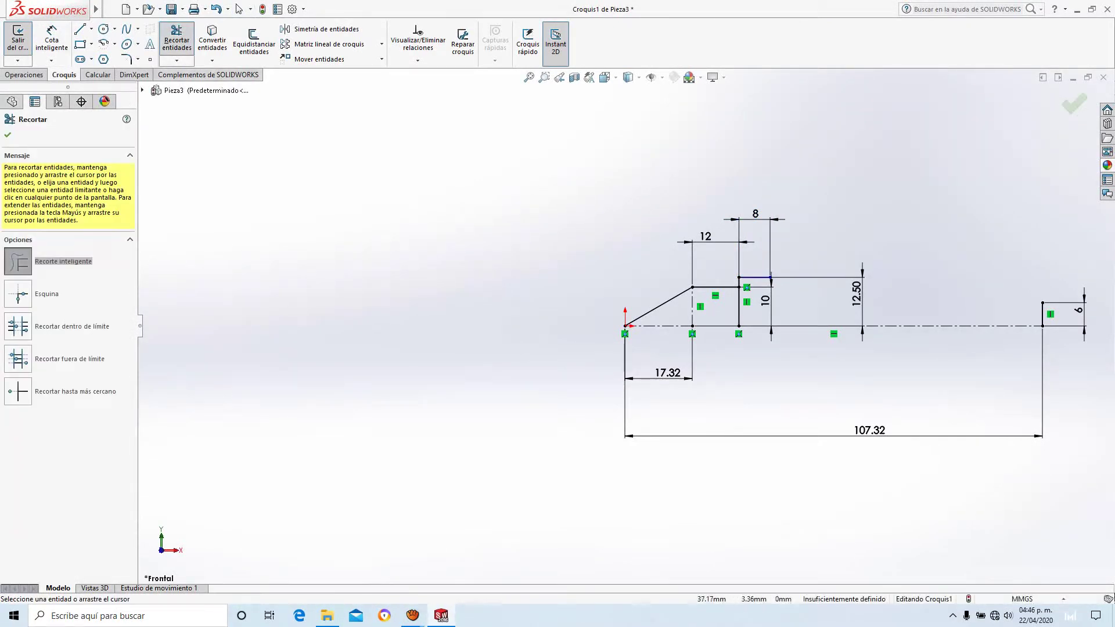
left_click(740, 309)
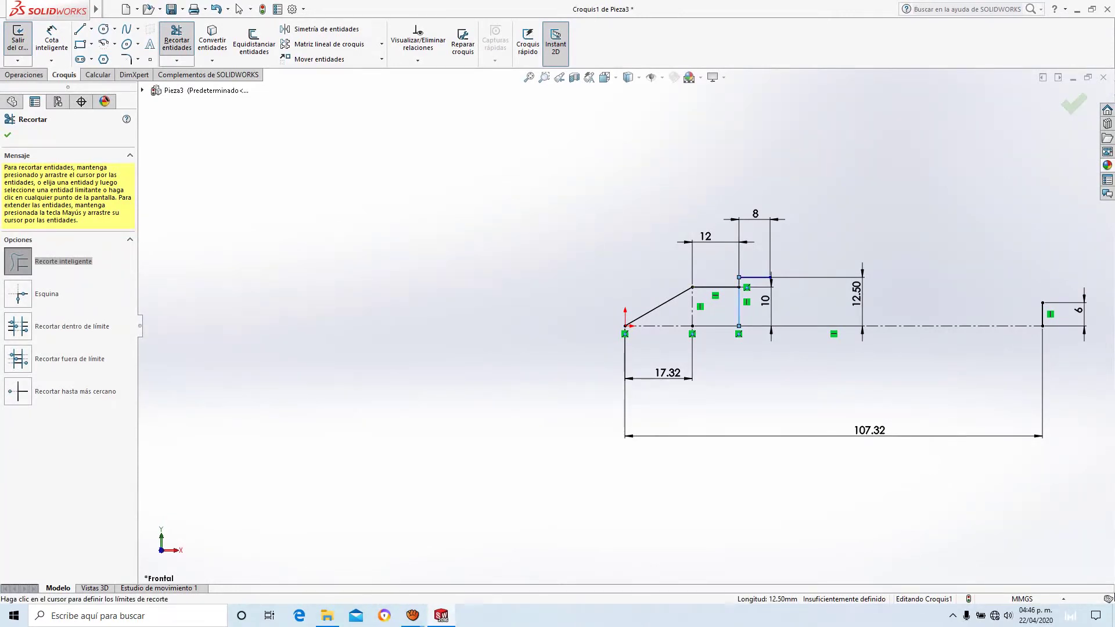
left_click(740, 308)
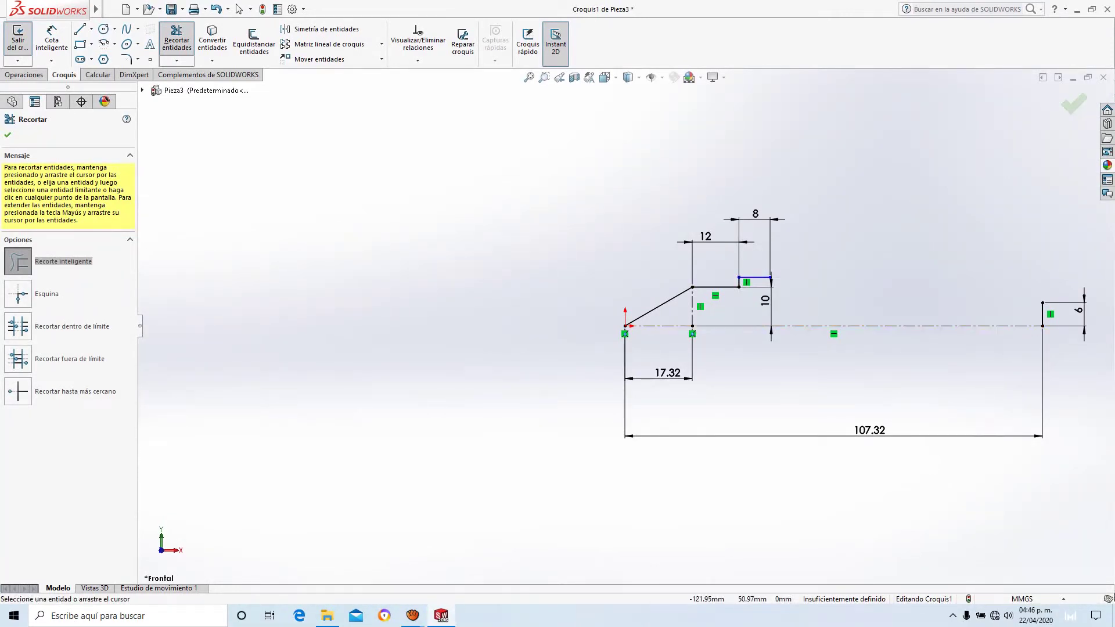
key("Escape")
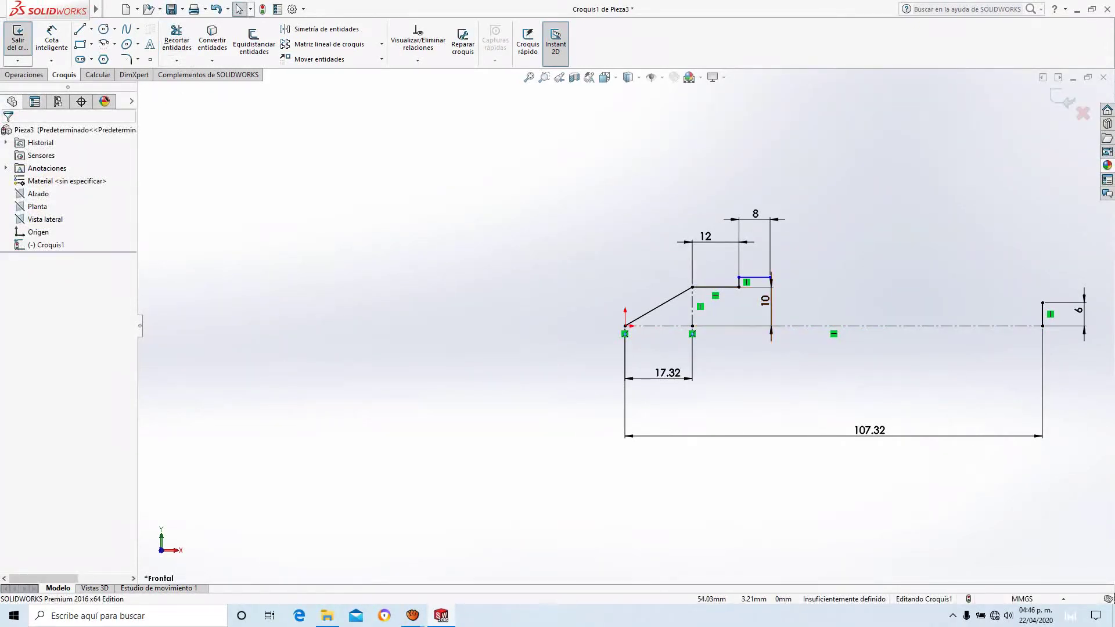
Delete the vertical construction line along with its 17.32 and 10 dimensions.
scroll(887, 310, "down", 2)
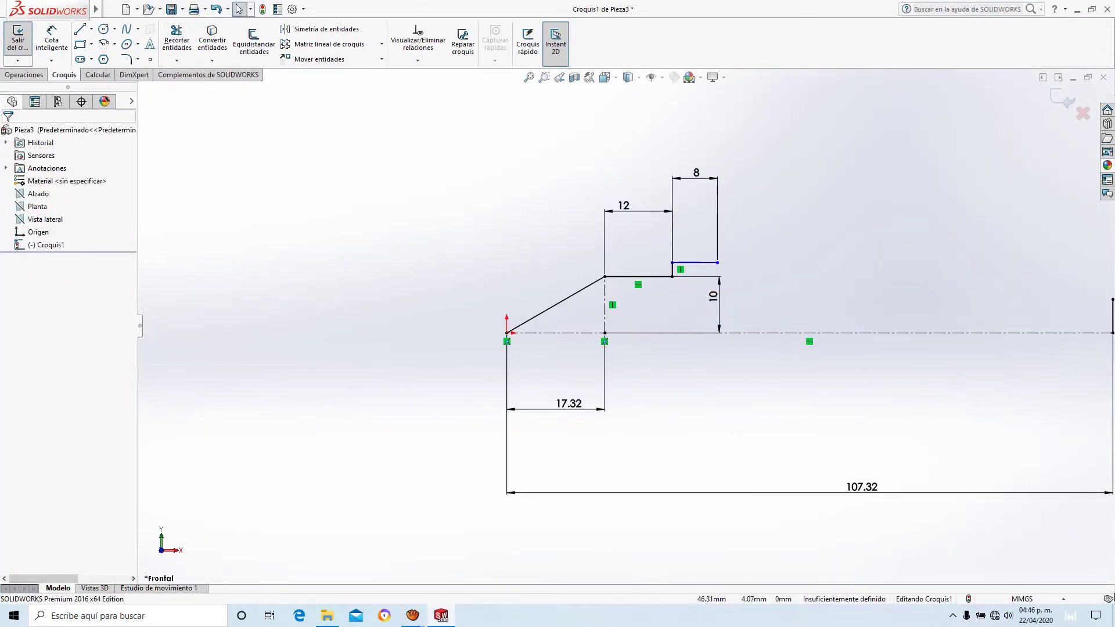
left_click(605, 303)
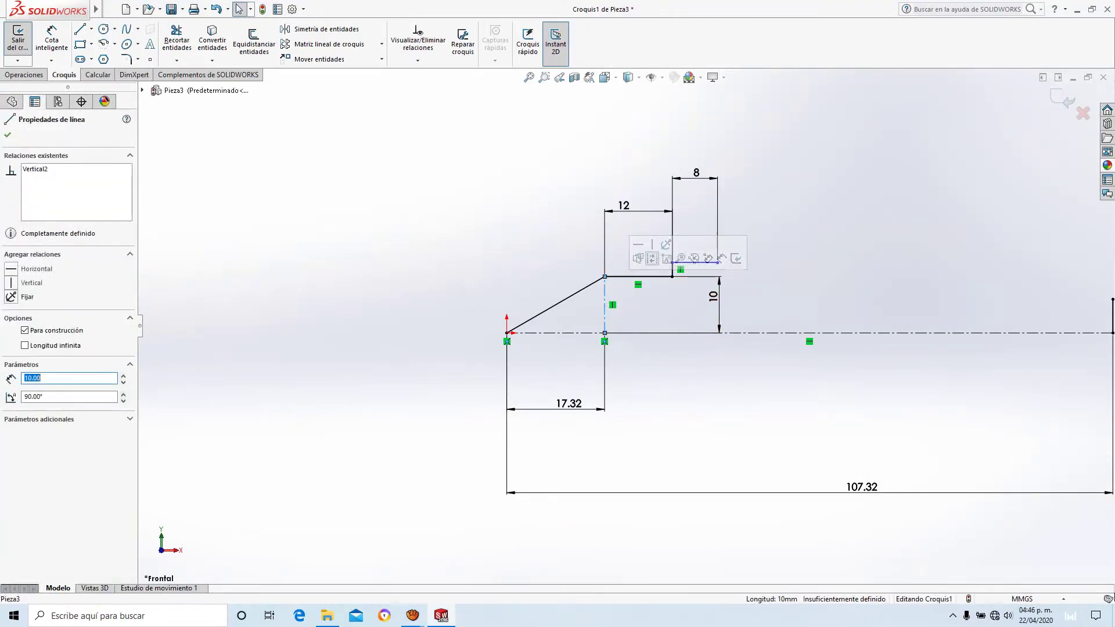
key("Delete")
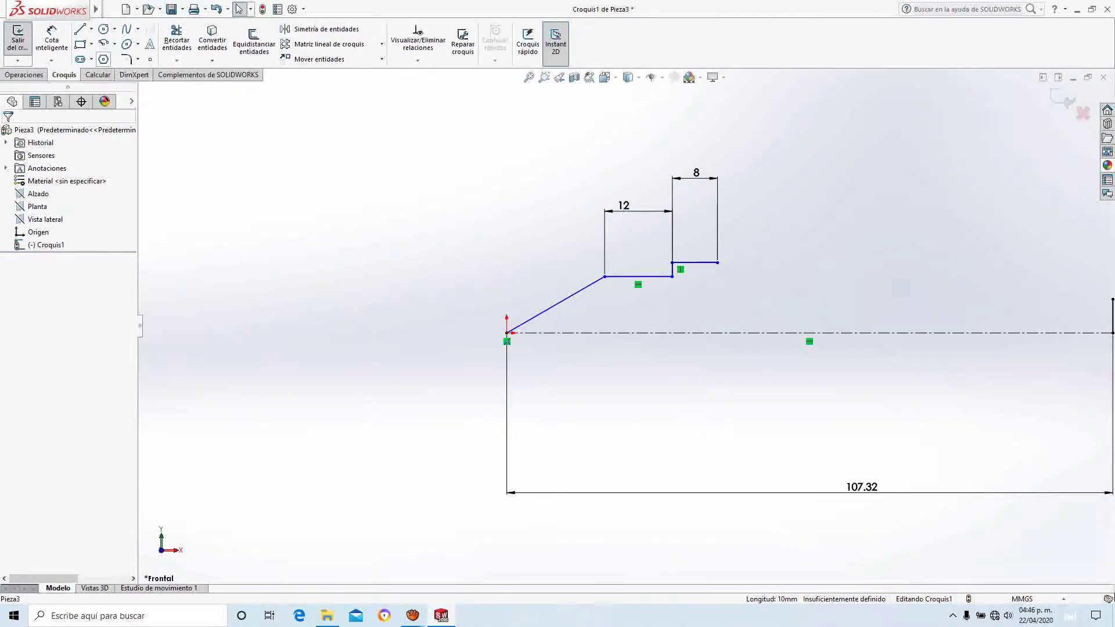
left_click(80, 29)
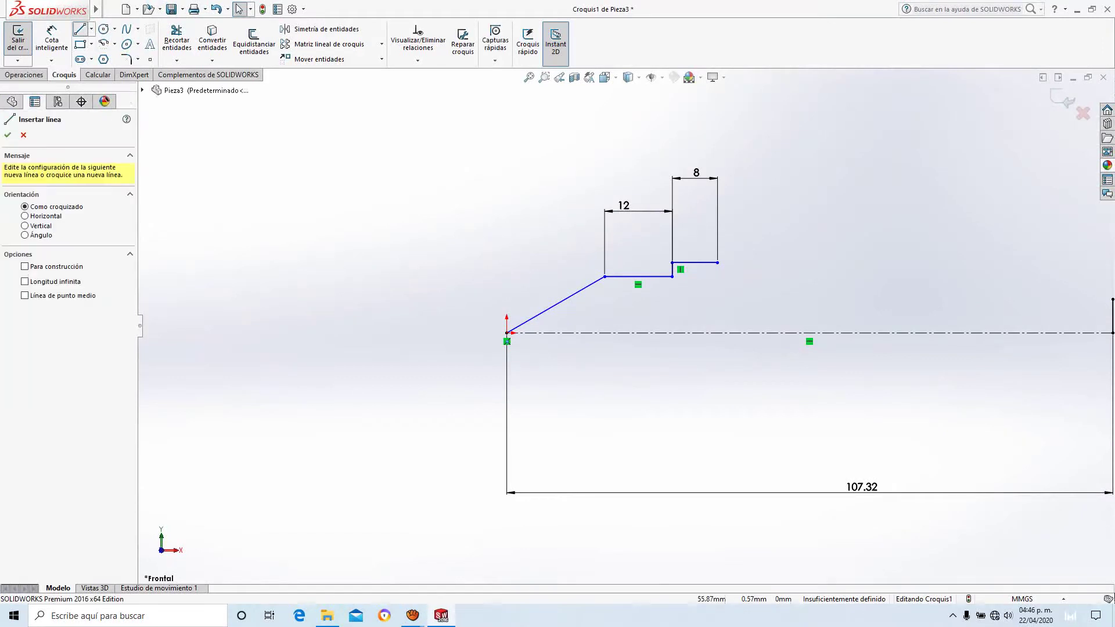
Draw a vertical line up from the centreline below the 8 mm edge, then a long horizontal line to the right.
left_click(720, 265)
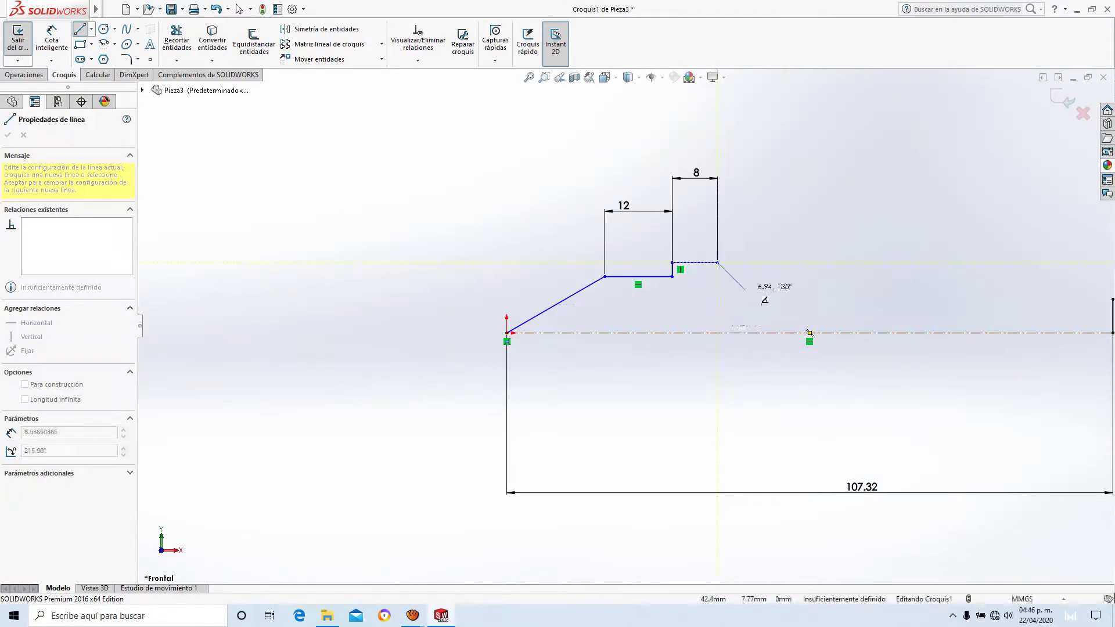
key("Escape")
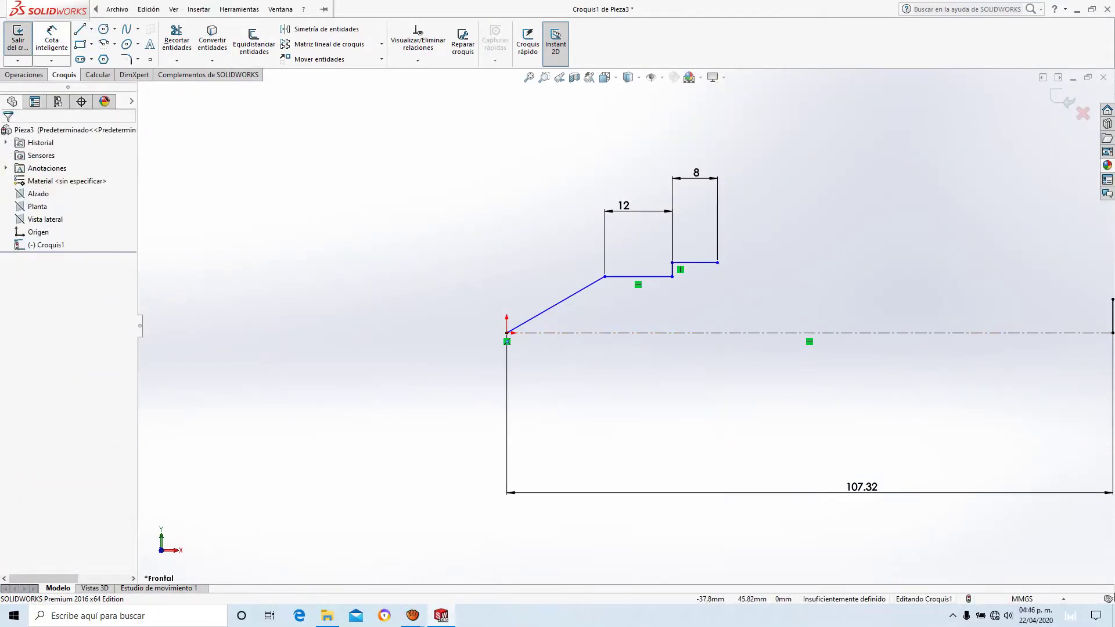
left_click(80, 28)
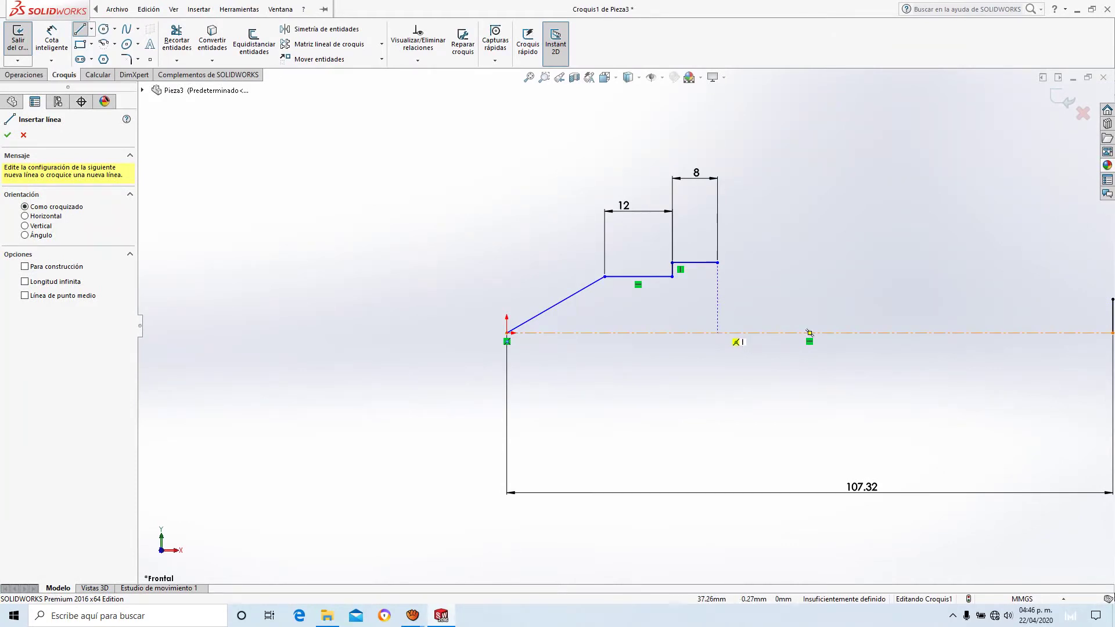
left_click(718, 333)
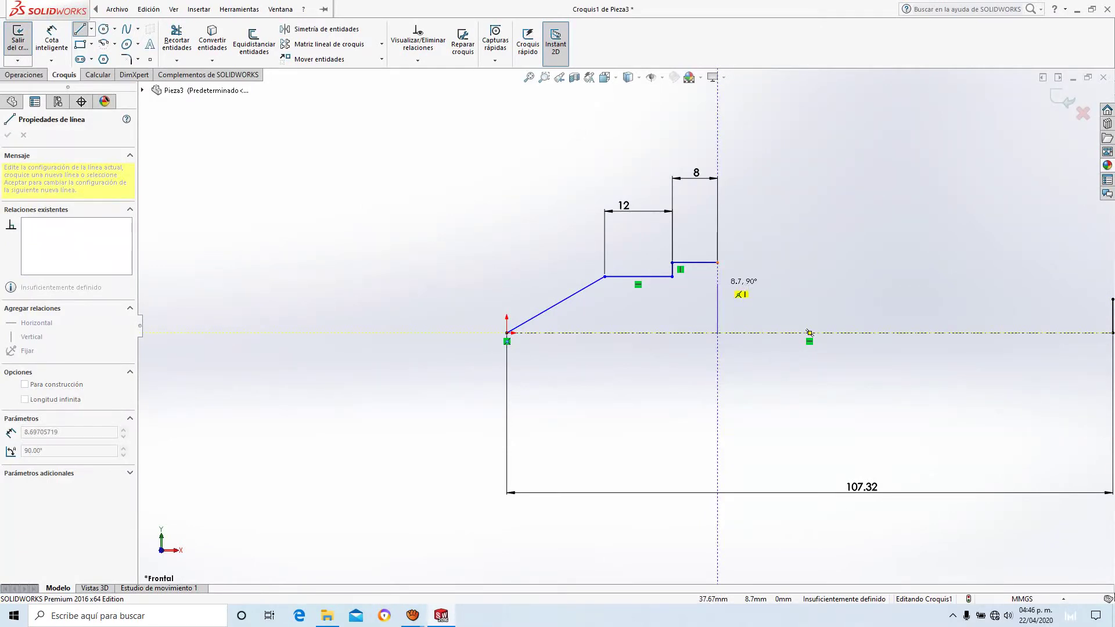
left_click(718, 283)
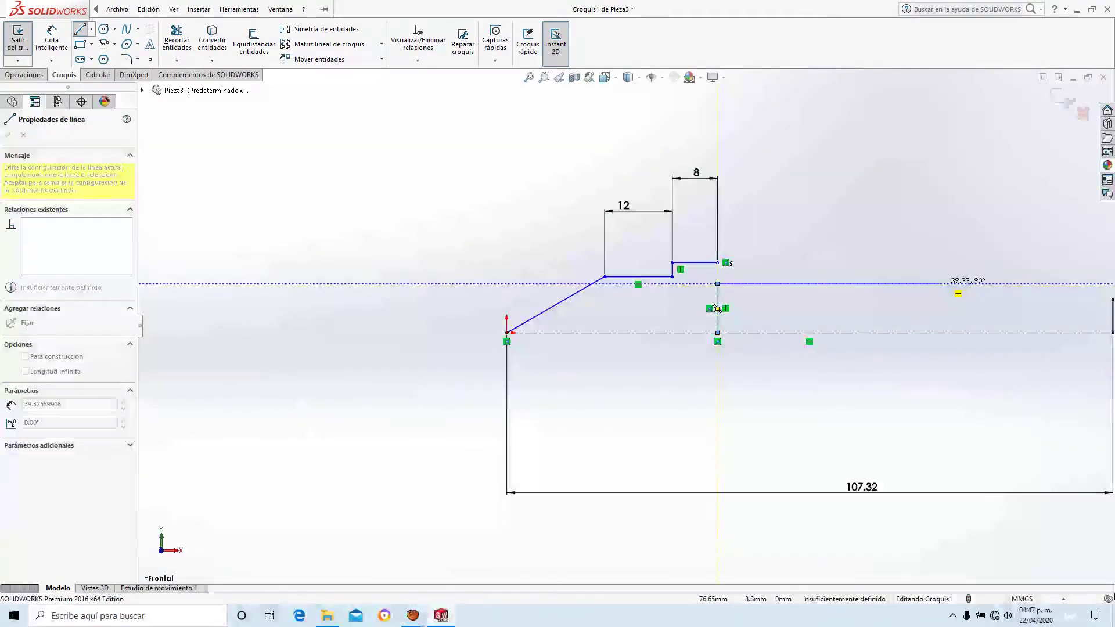
left_click(963, 283)
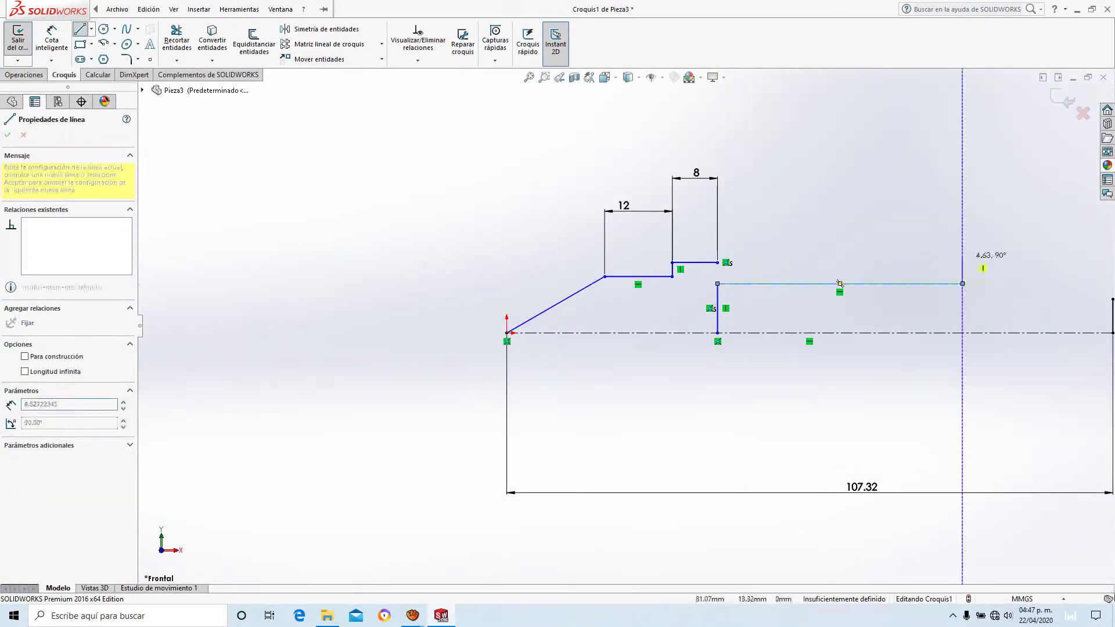
key("Escape")
left_click(52, 39)
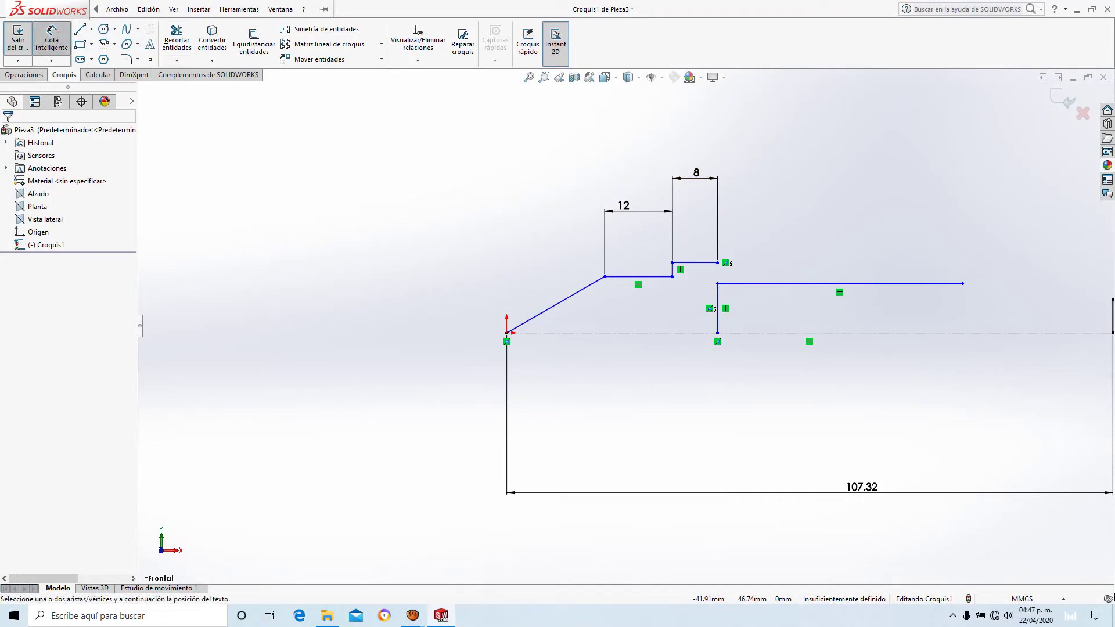
Give the new vertical line an 8 mm height and the long top line a 36 mm length.
left_click(717, 309)
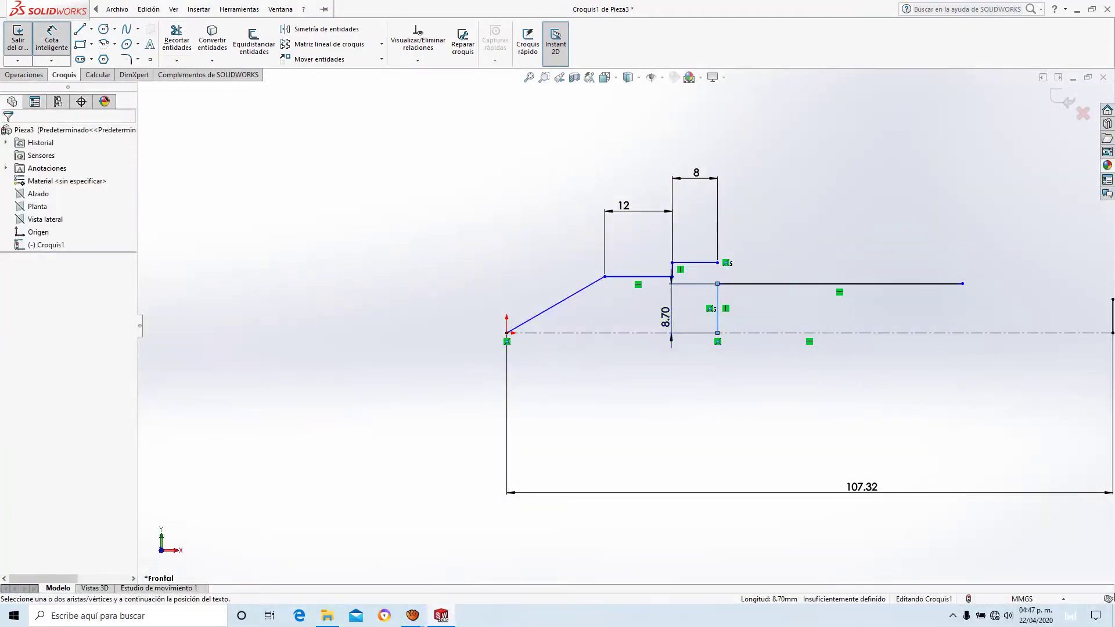
left_click(665, 318)
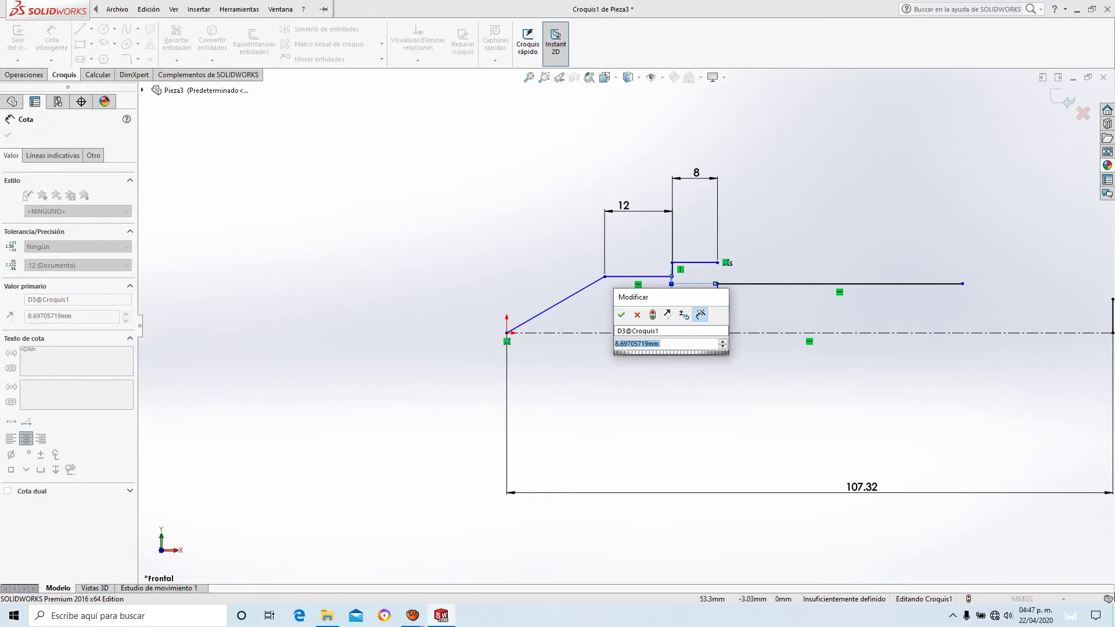
type("8")
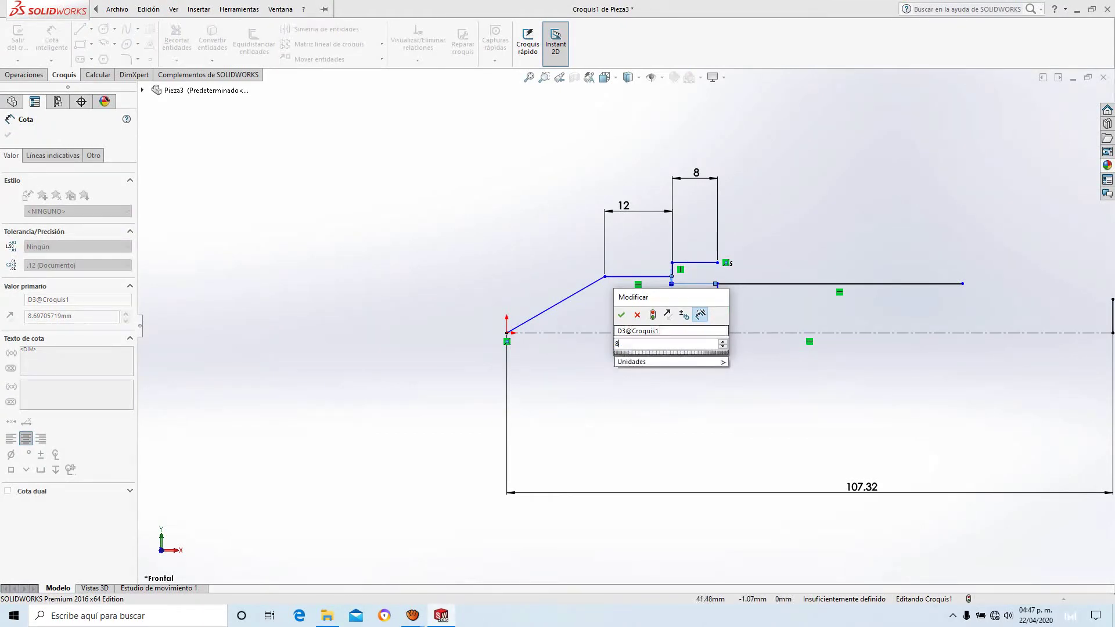
key("Return")
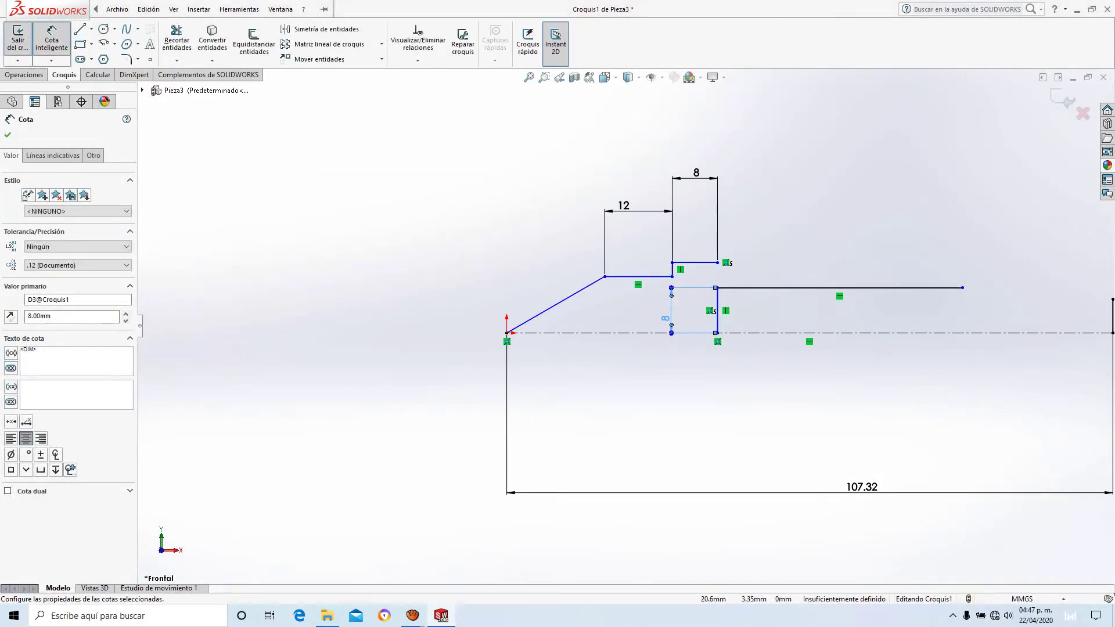
left_click(840, 288)
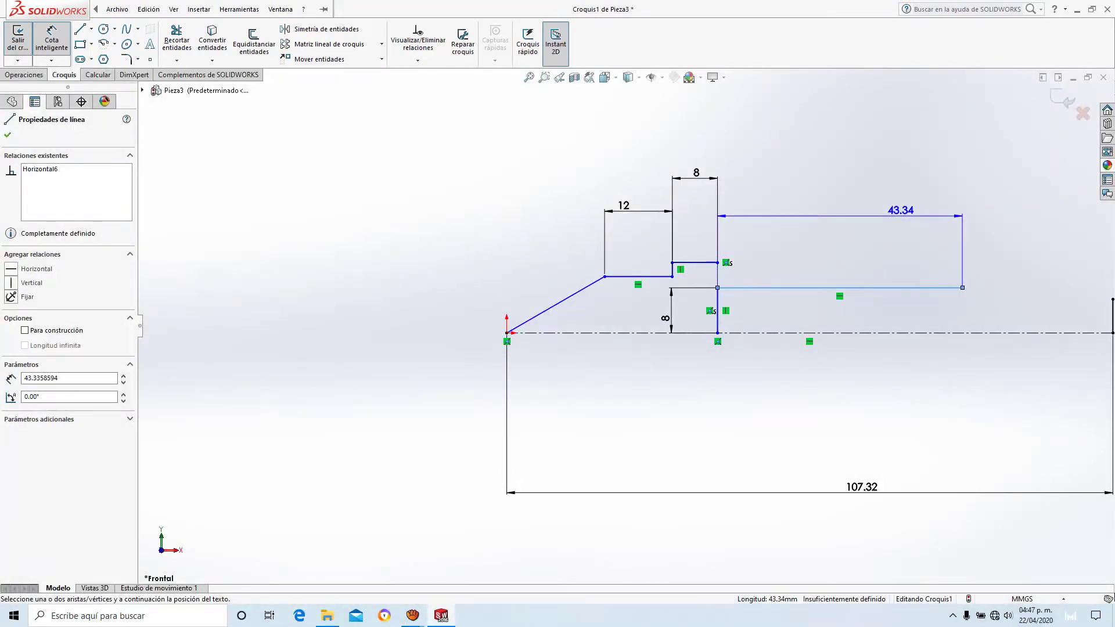
left_click(900, 215)
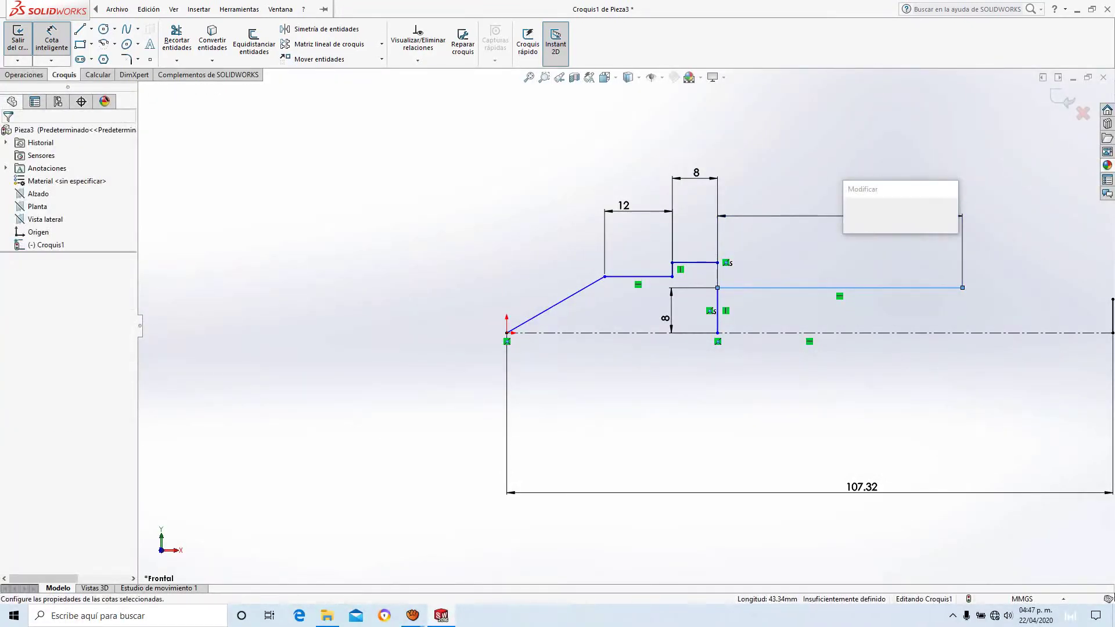
type("36")
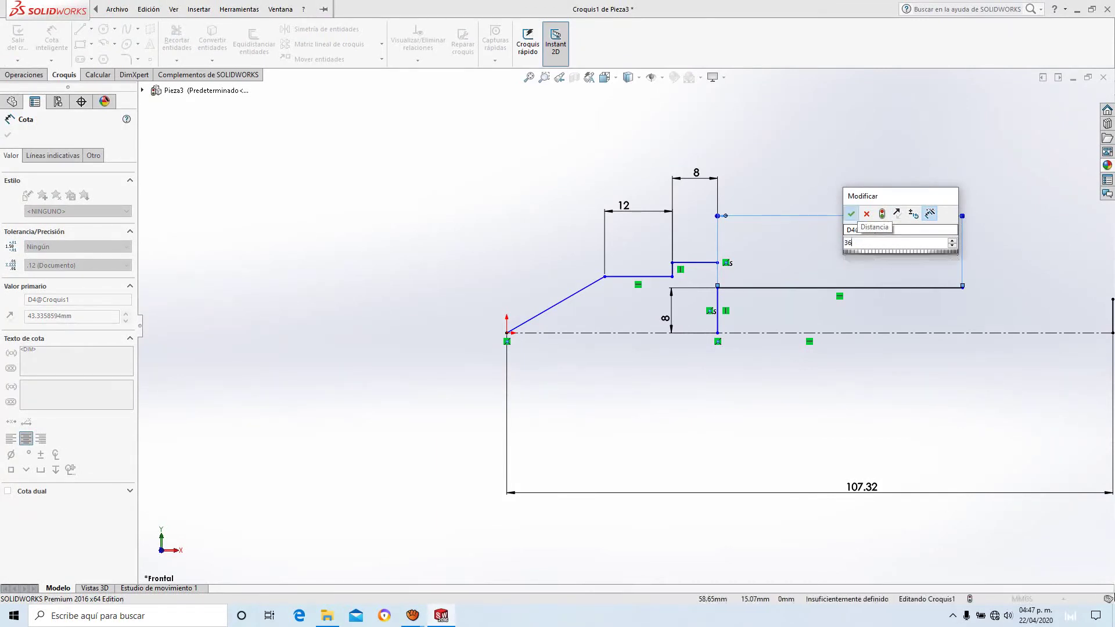
key("Return")
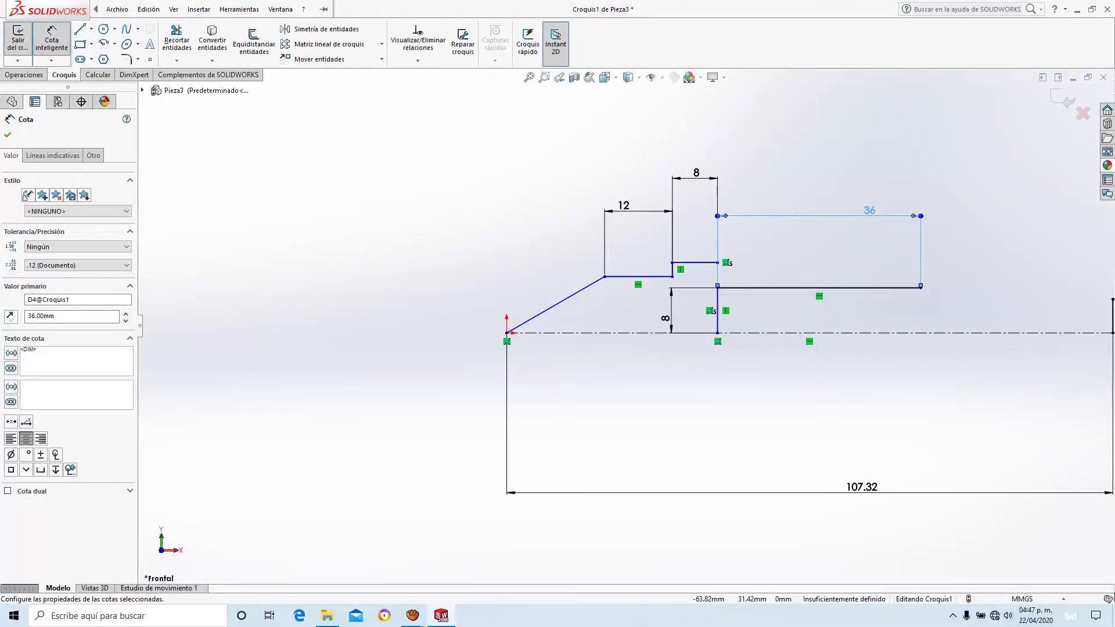
left_click(7, 135)
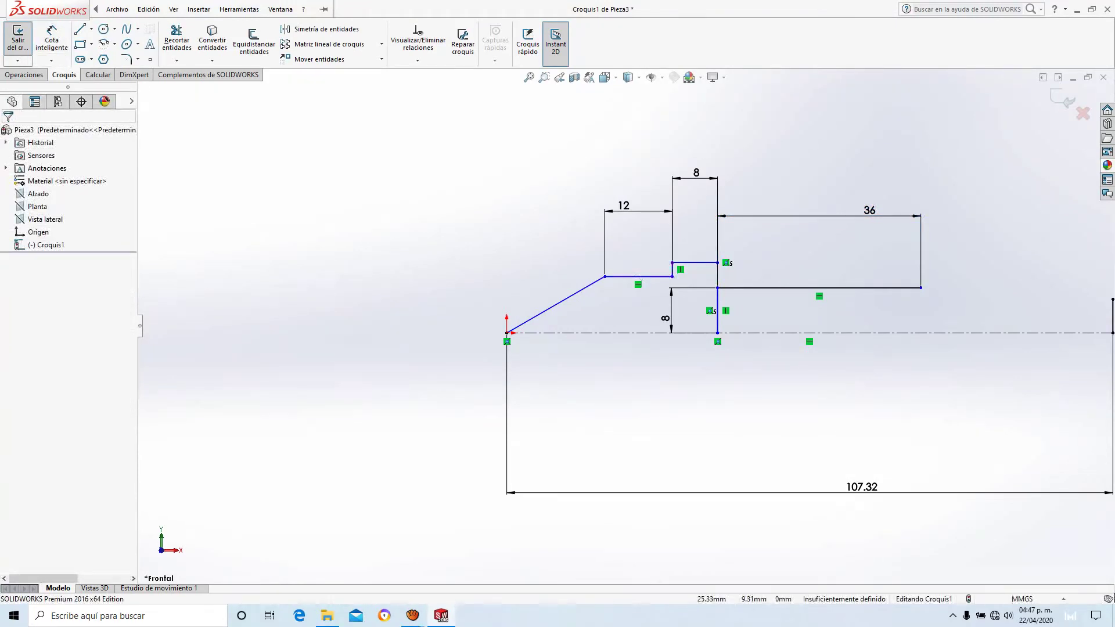
Draw a 34 mm horizontal step line and a 2 mm vertical riser at the shaft end.
key("f")
scroll(859, 301, "down", 2)
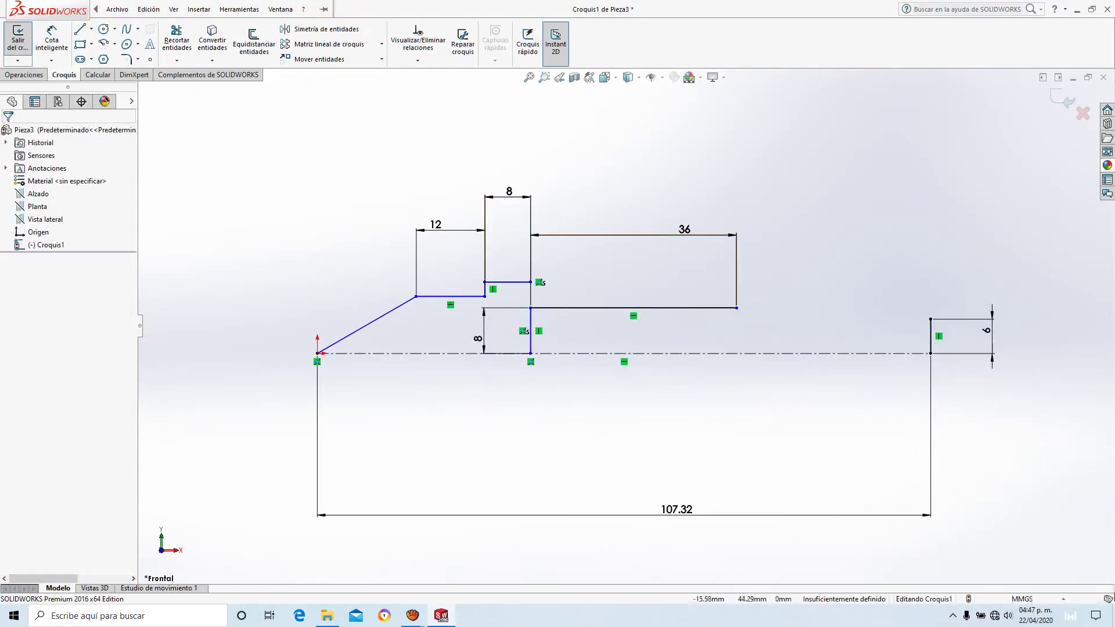
key("l")
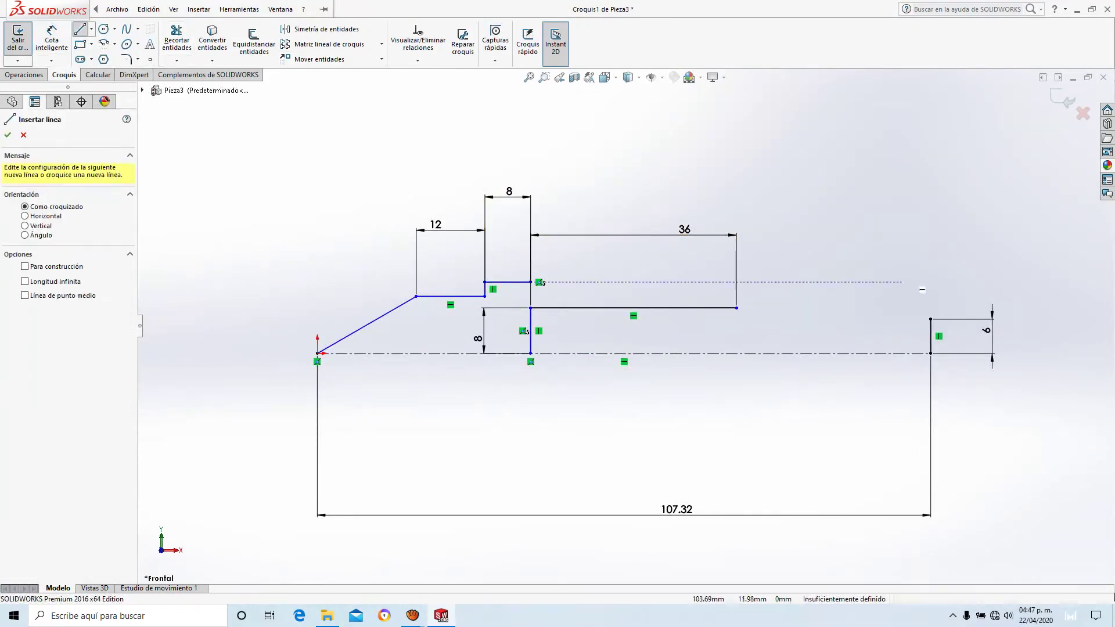
left_click(930, 319)
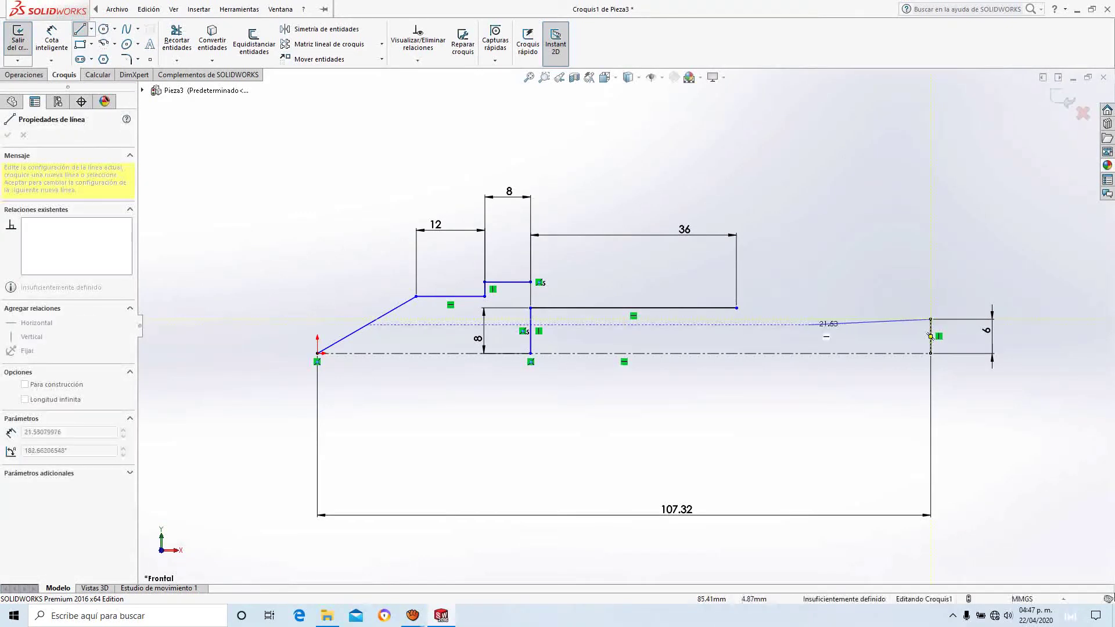
left_click(736, 319)
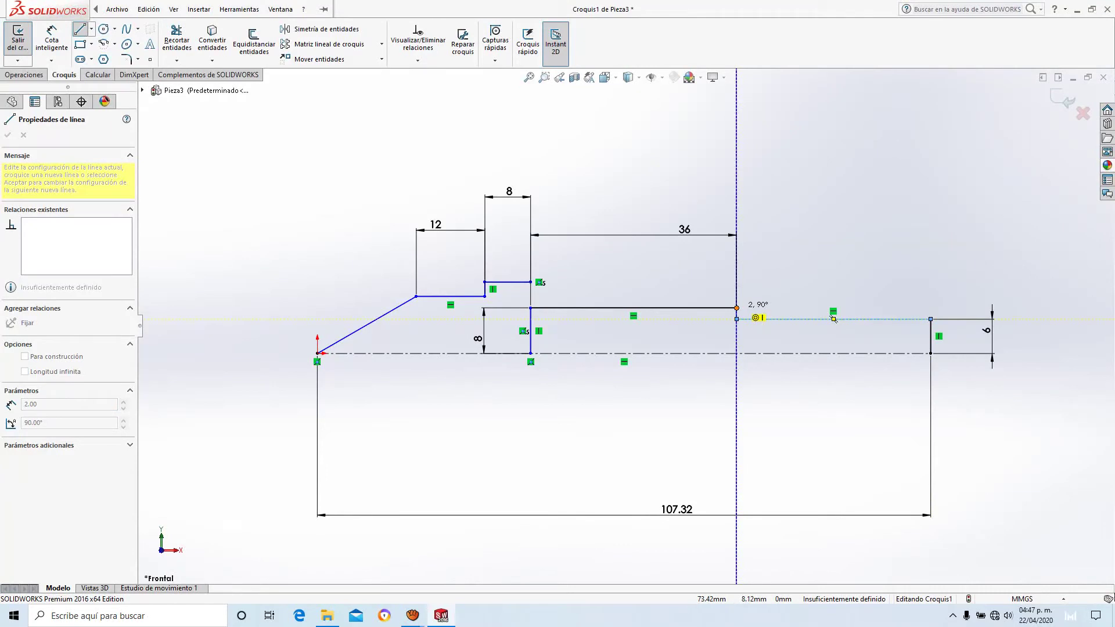
left_click(736, 309)
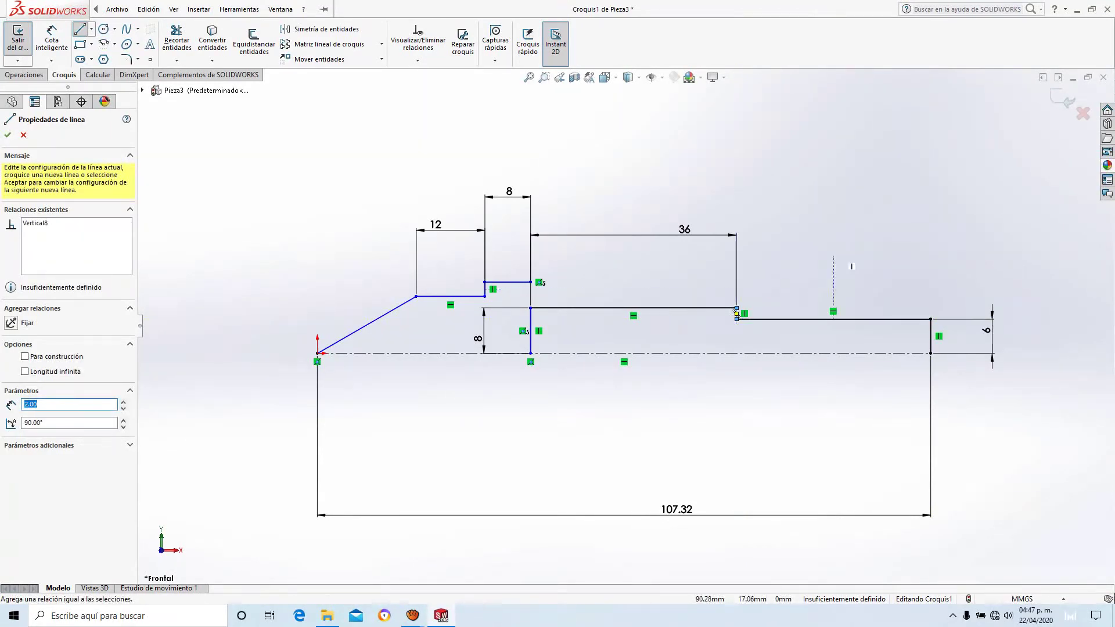
key("Escape")
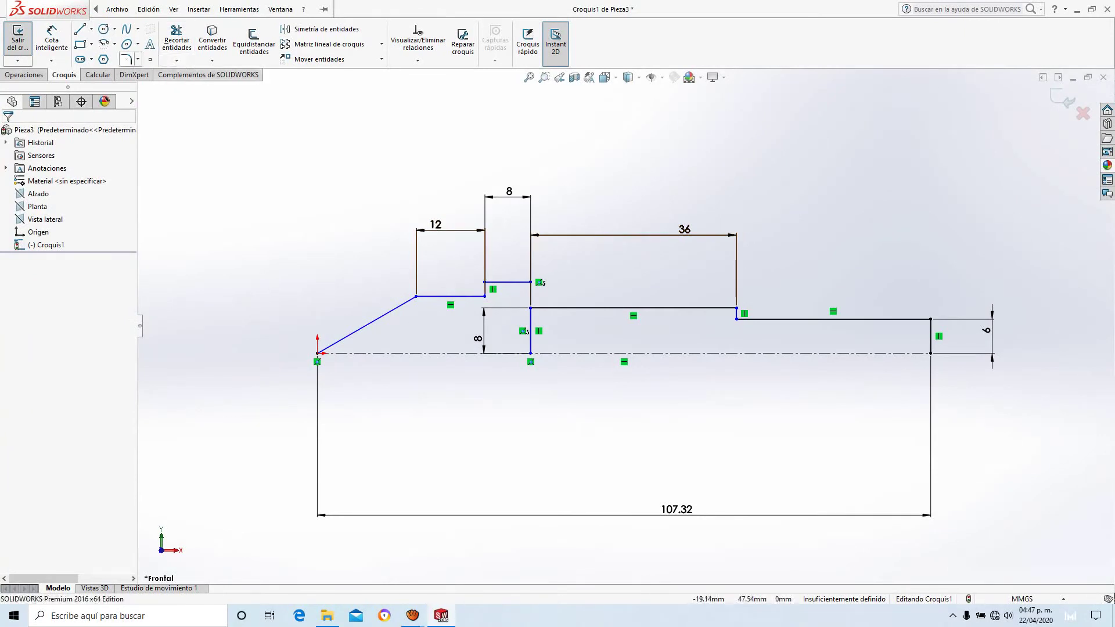
Draw a 4.5 mm vertical line down the collar's right side.
left_click(79, 29)
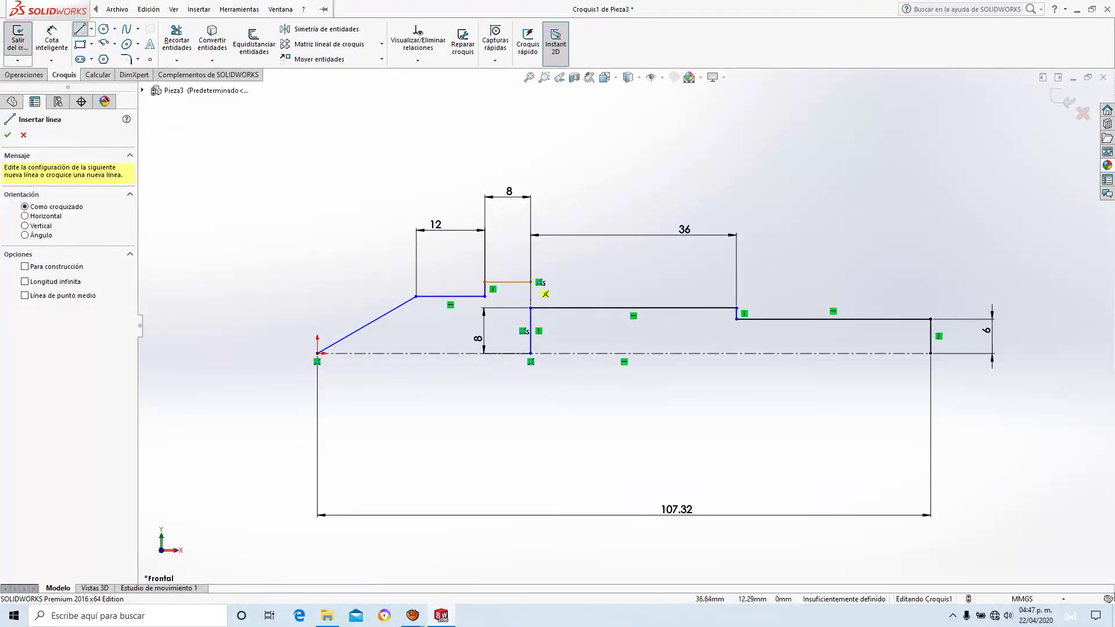
left_click(507, 282)
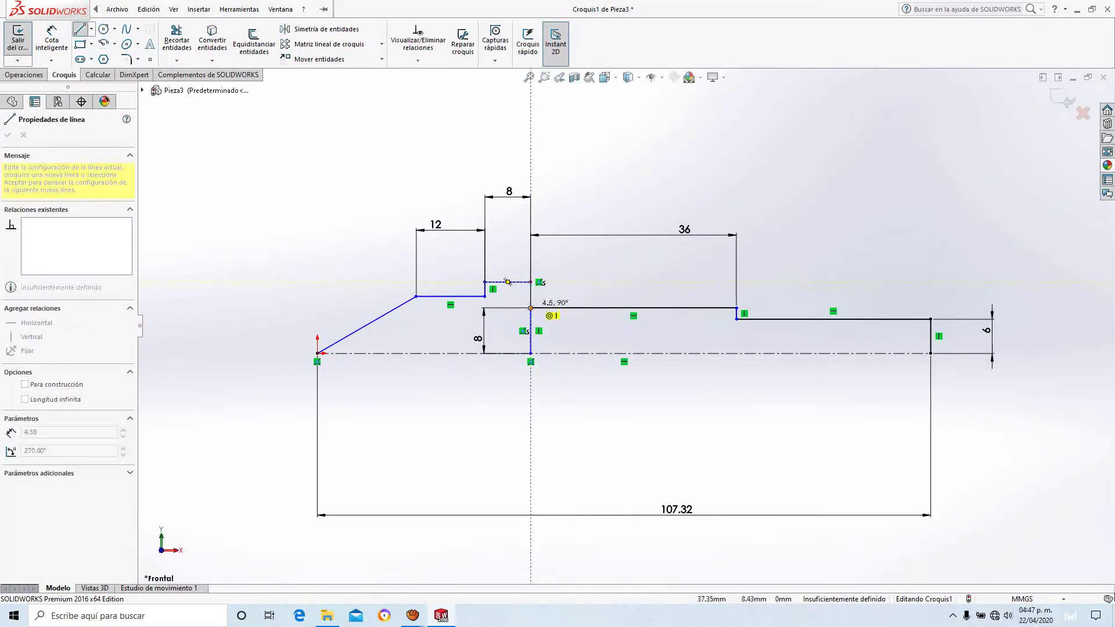
left_click(530, 307)
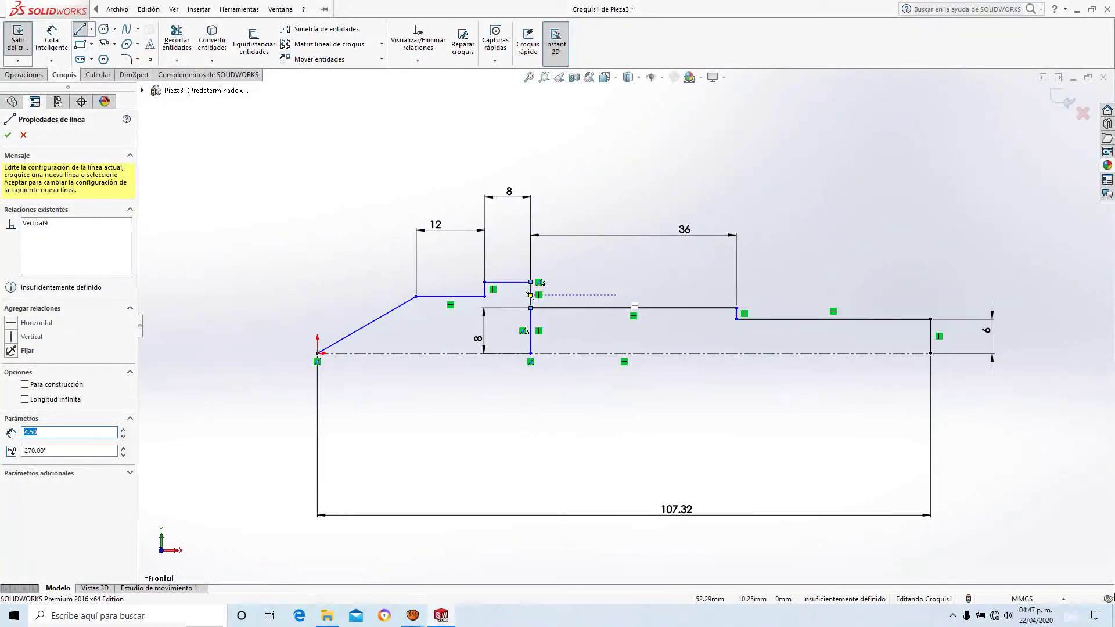
key("Escape")
key("Escape")
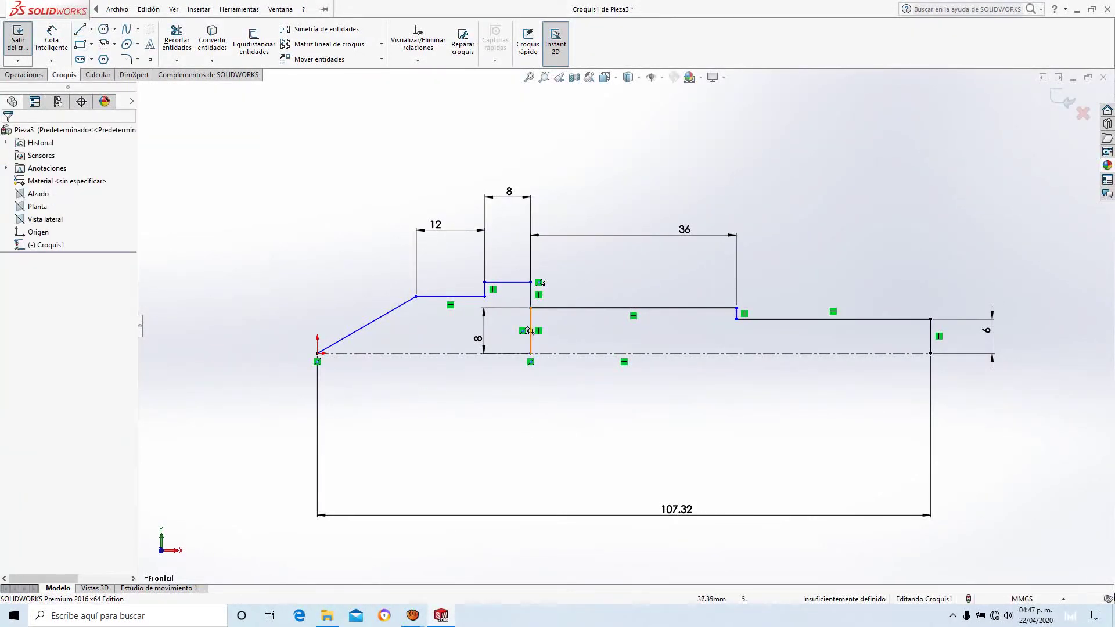
Delete the extra vertical line to the axis along with its 8 dimension.
left_click(530, 328)
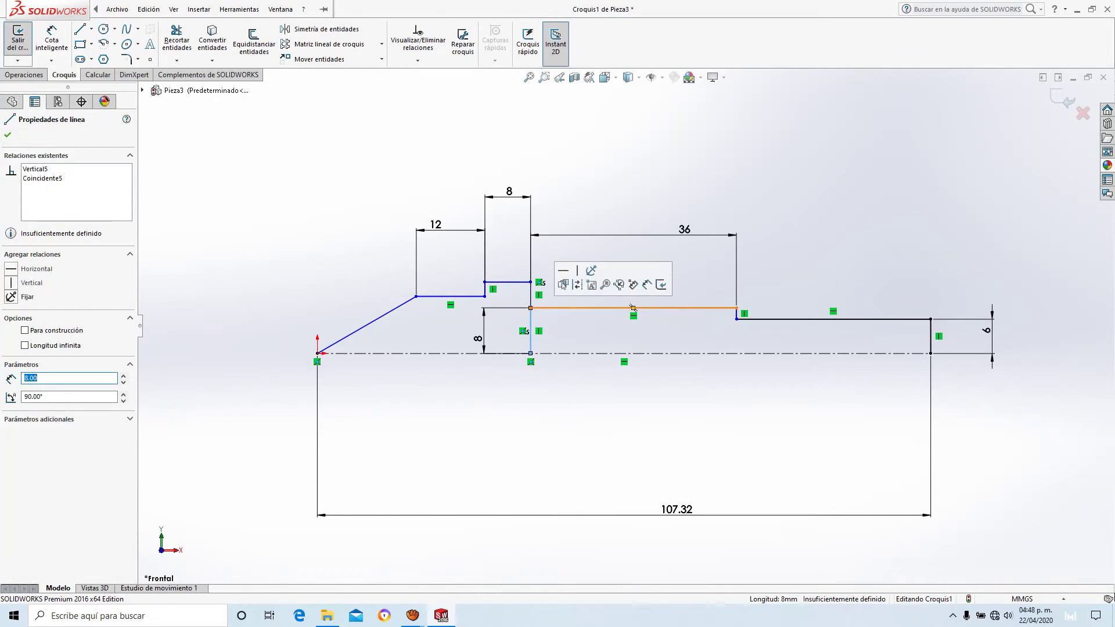
key("Delete")
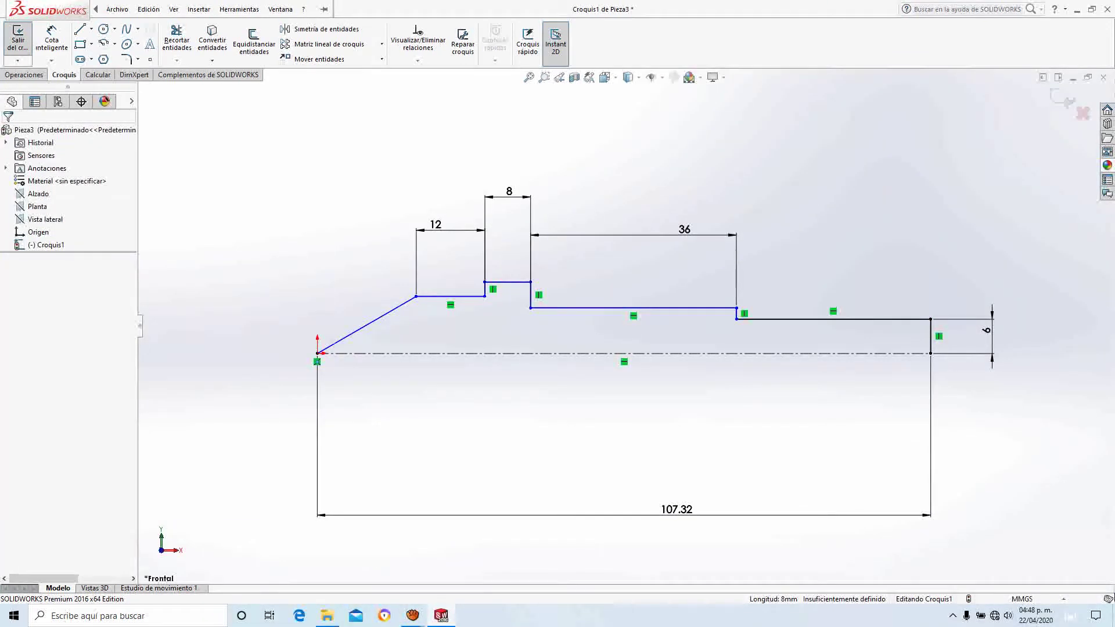
scroll(761, 318, "down", 3)
scroll(761, 318, "down", 4)
scroll(760, 319, "down", 3)
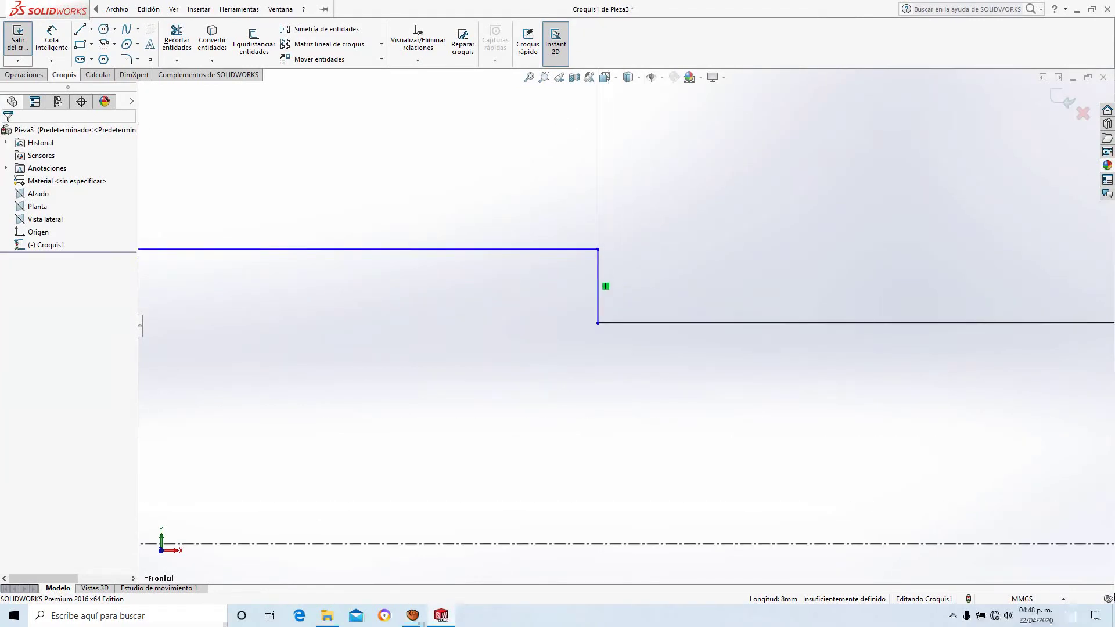
scroll(639, 319, "up", 1)
scroll(639, 320, "up", 4)
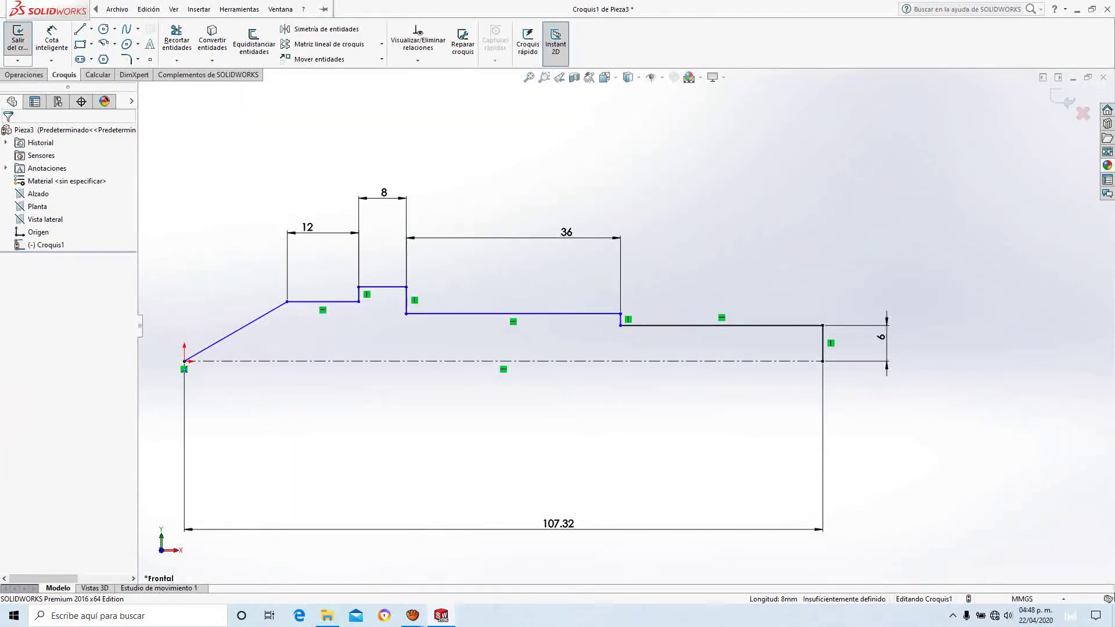
scroll(639, 319, "down", 3)
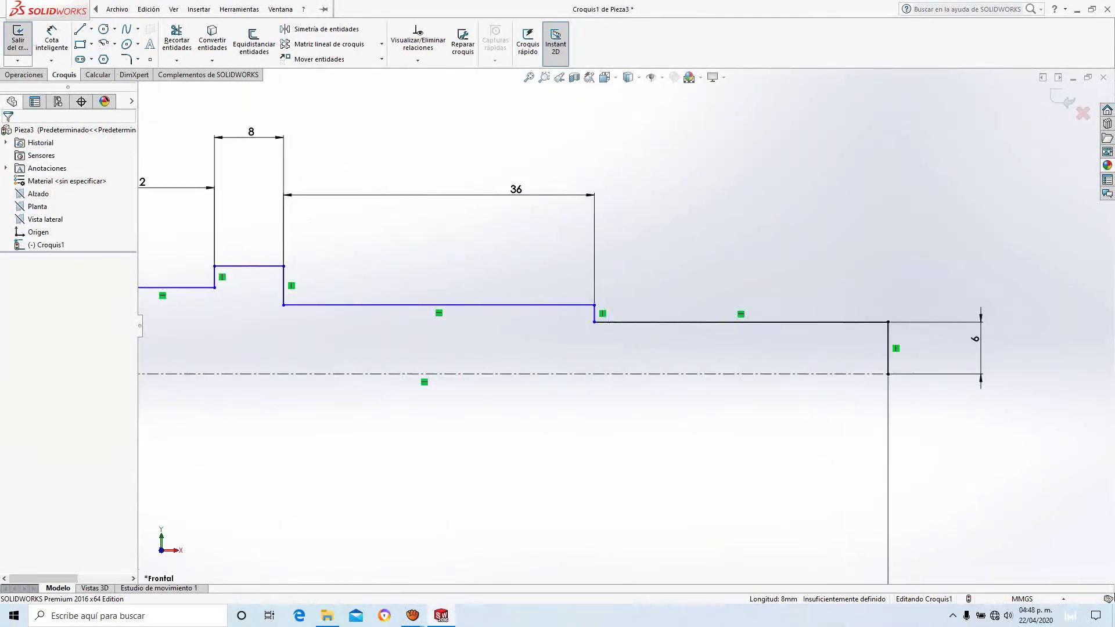
Verify the 34 mm step line and 6 mm end line, then fit the profile in view.
left_click(755, 322)
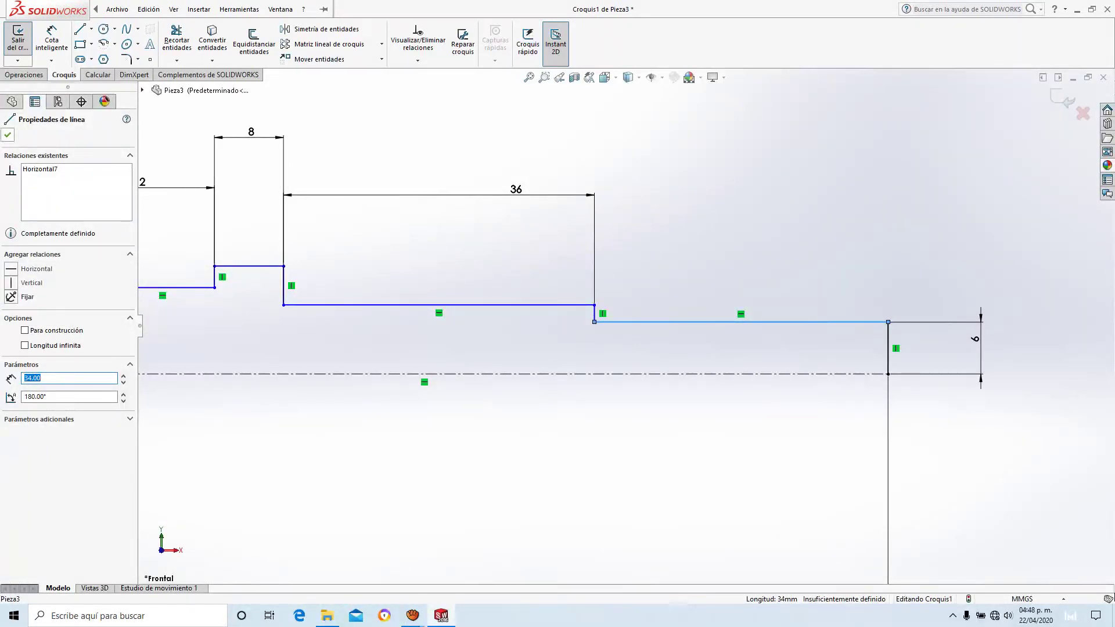
key("Escape")
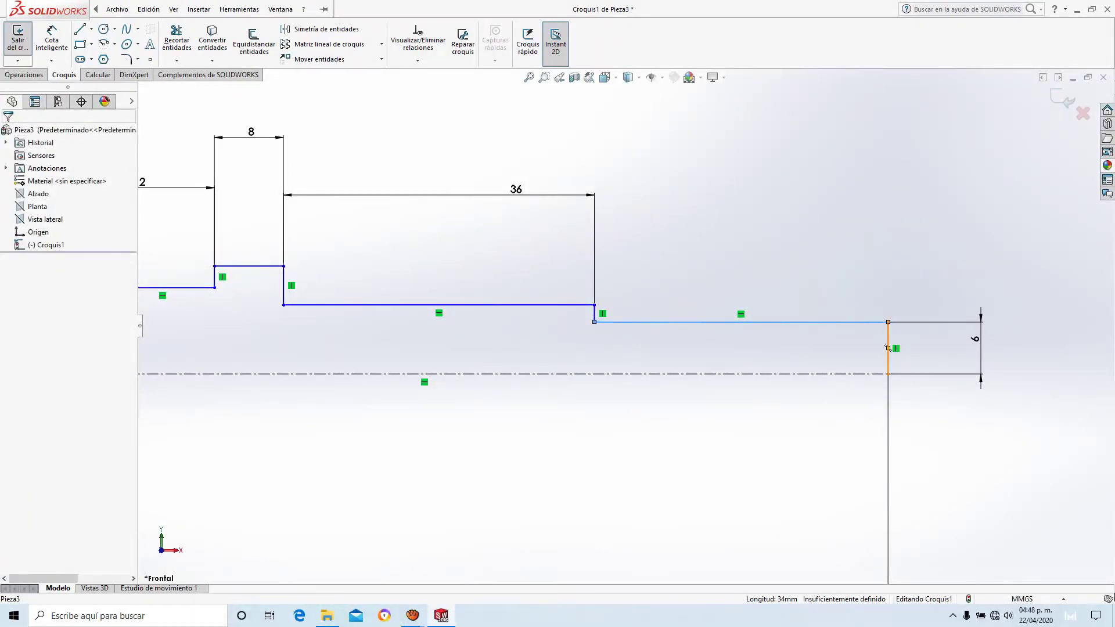
left_click(887, 354)
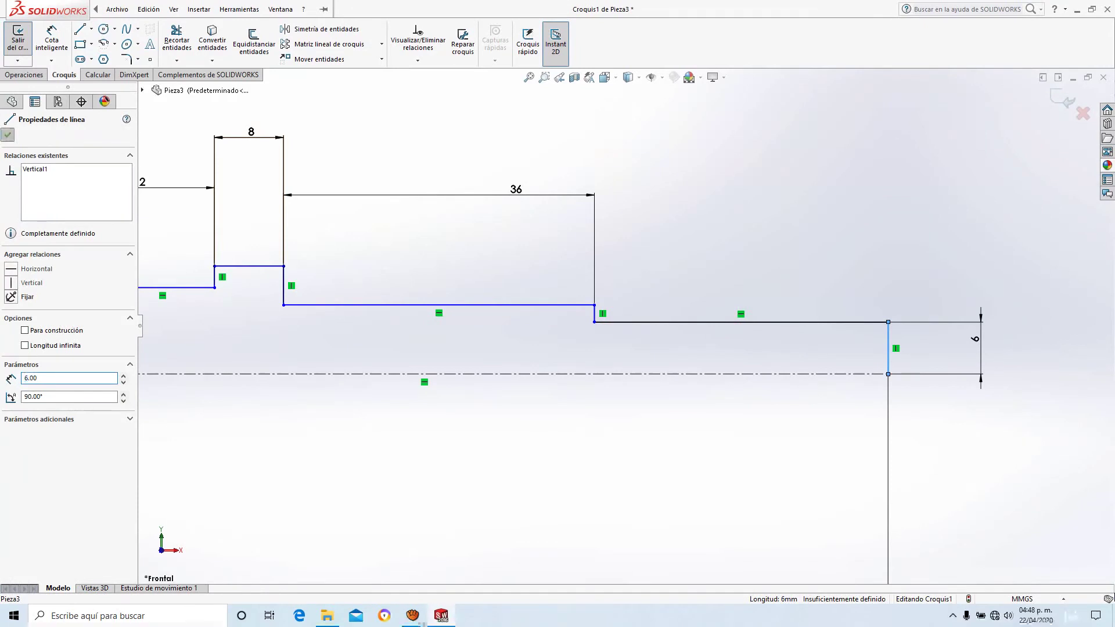
key("Escape")
key("z")
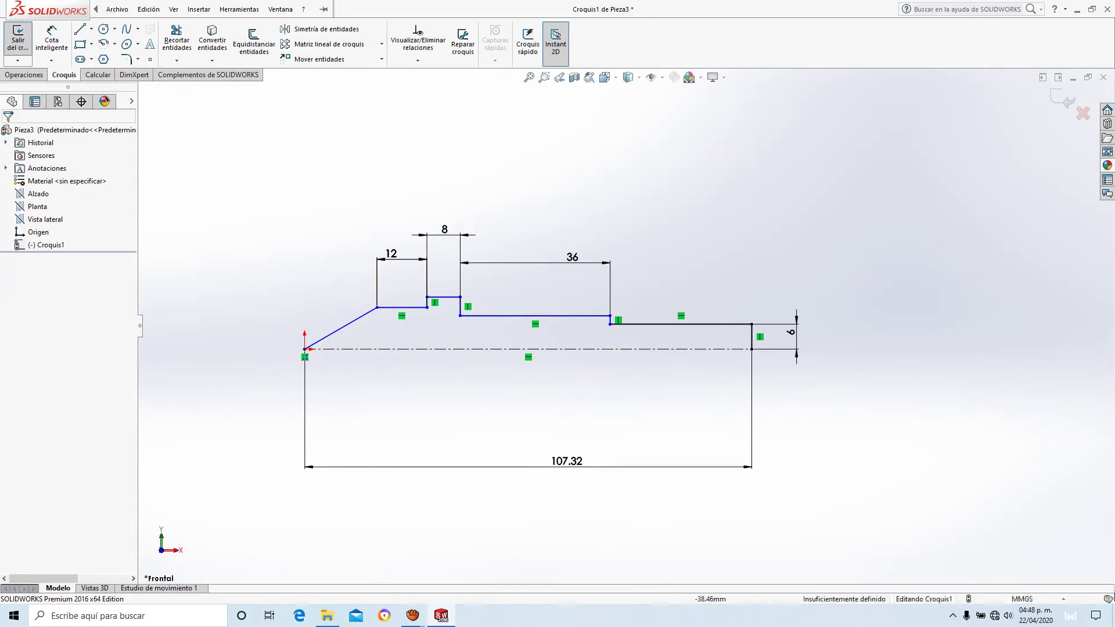
Revolve the closed profile 360° into Revolución1 and orbit to inspect the stepped shaft.
left_click(24, 74)
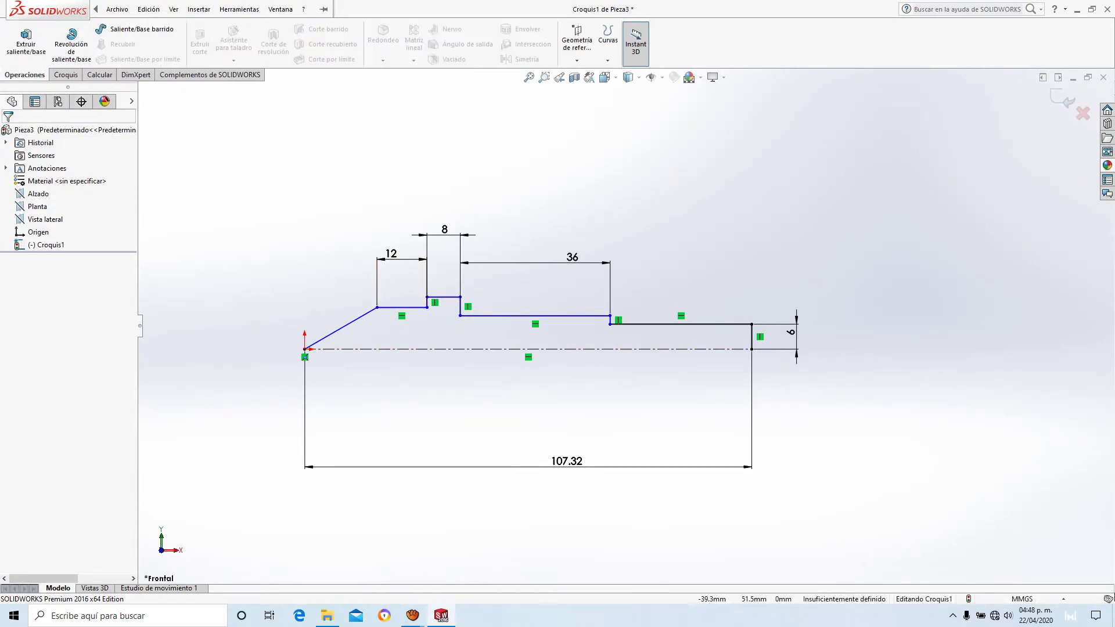
left_click(71, 42)
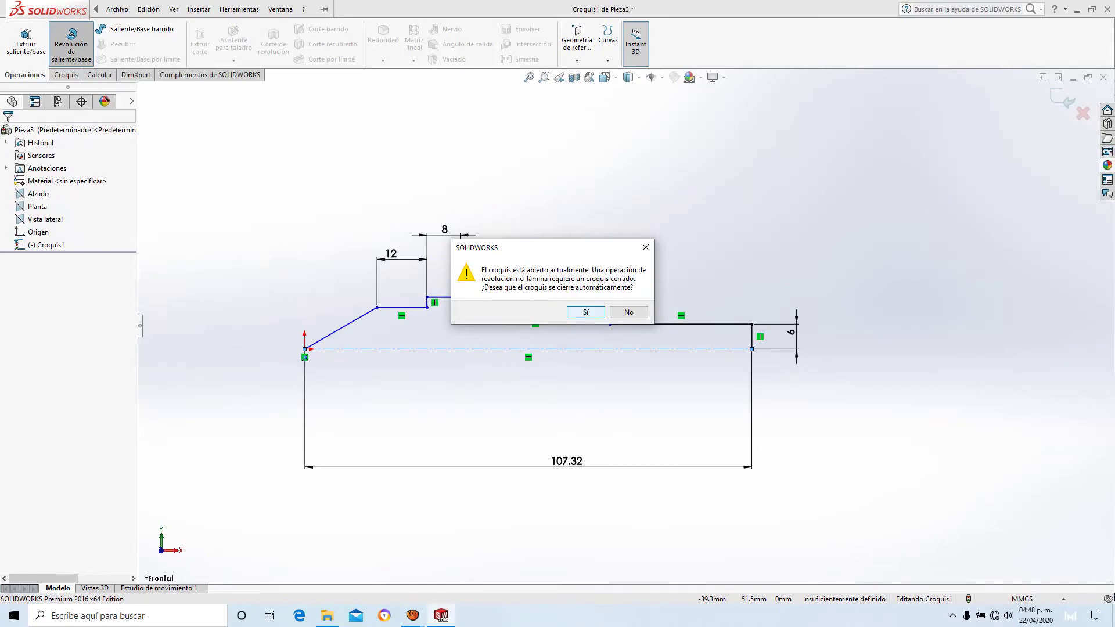
left_click(585, 311)
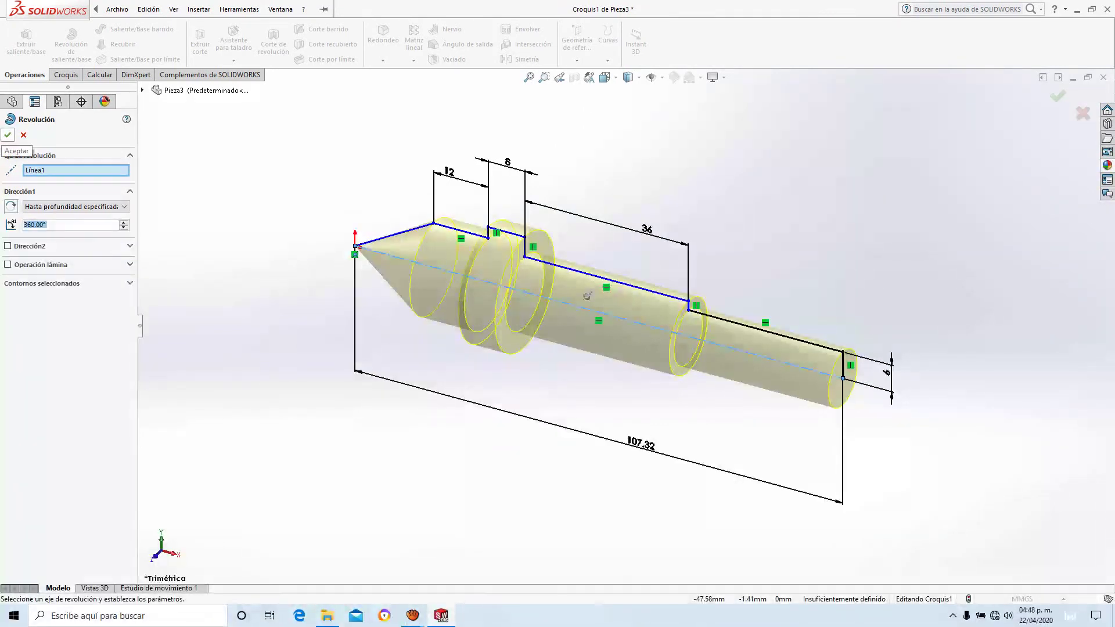
left_click(7, 134)
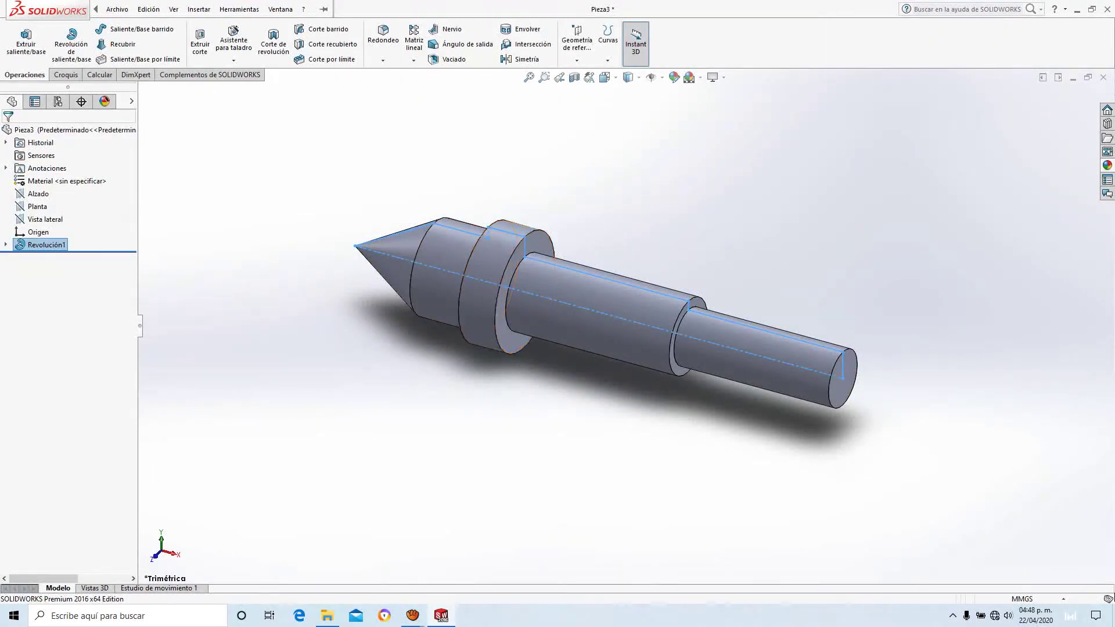
mouse_move(581, 313)
middle_mouse_down()
mouse_move(581, 284)
mouse_move(580, 308)
mouse_move(612, 336)
middle_mouse_up()
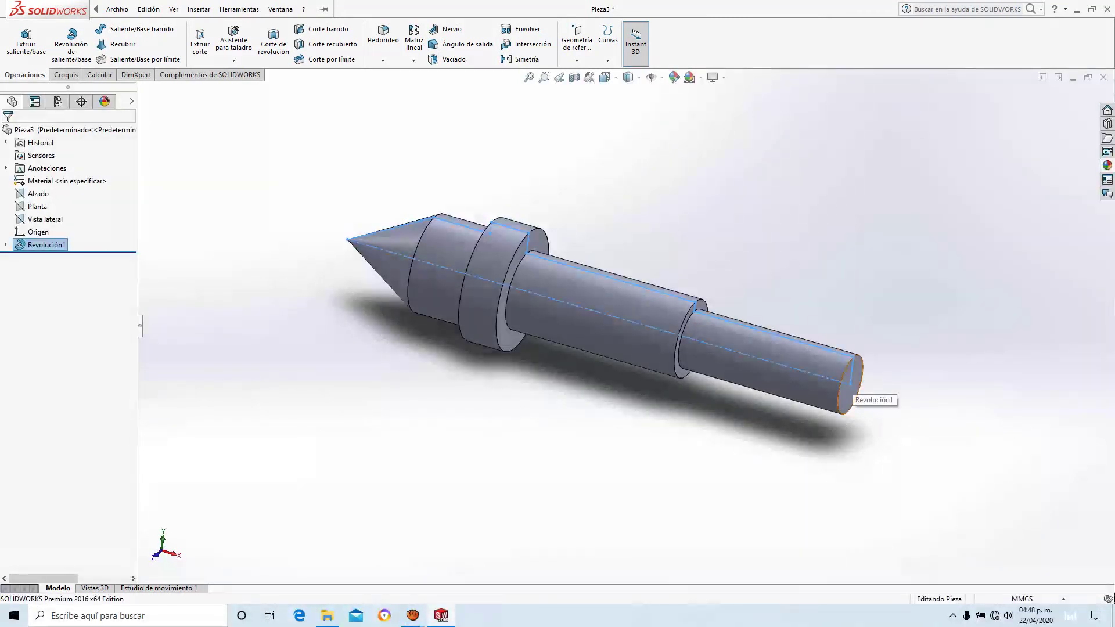
left_click(851, 386)
left_click(976, 325)
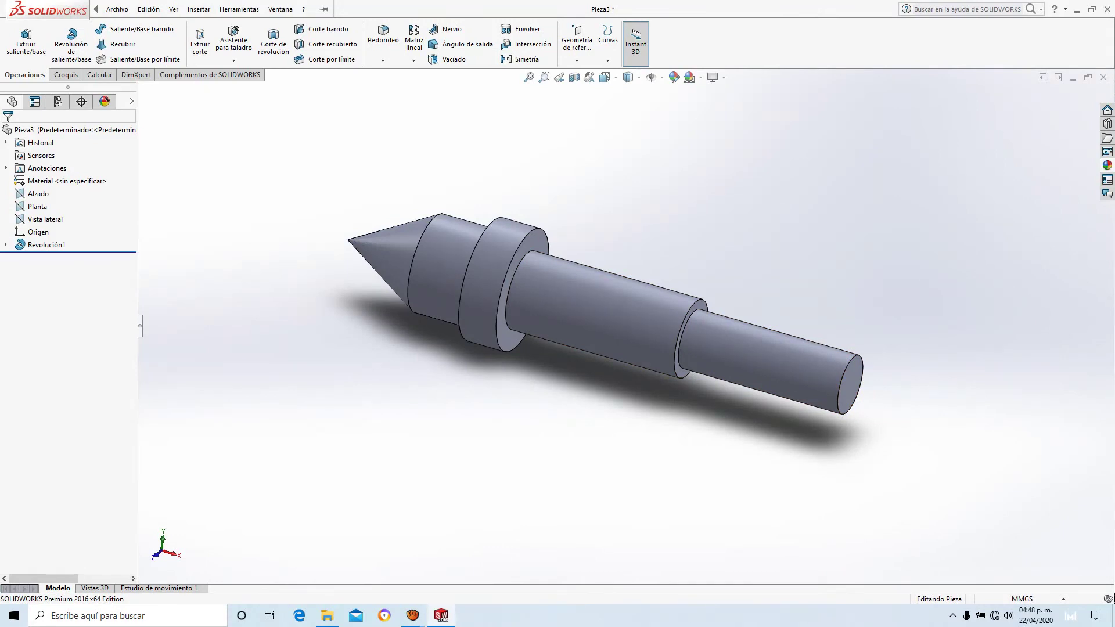
middle_click_drag(581, 313, 610, 331)
scroll(604, 336, "down", 2)
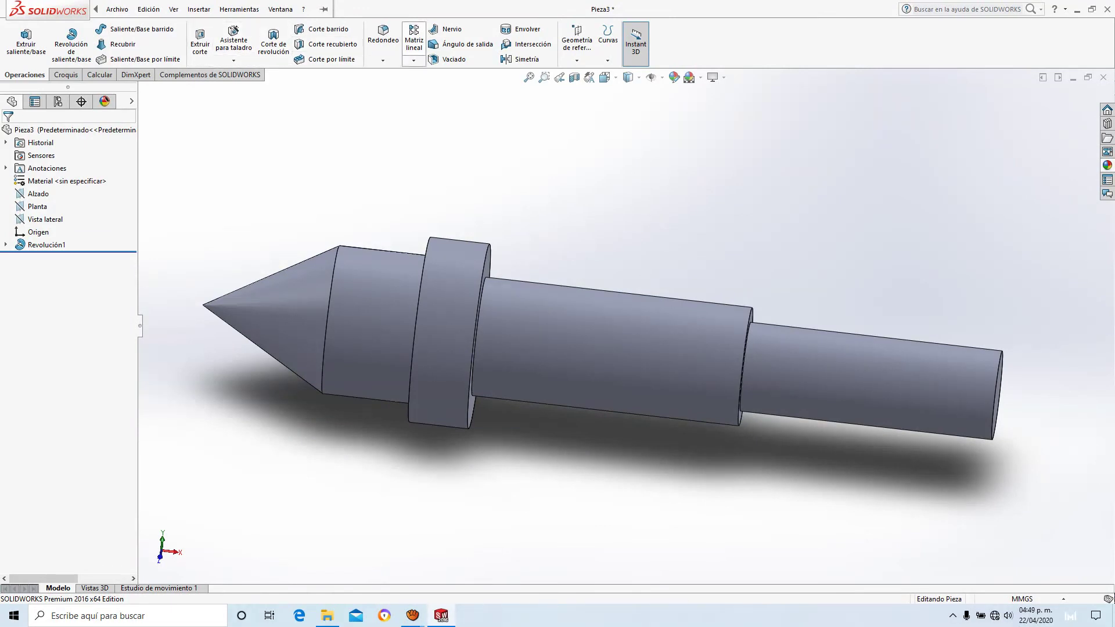
Fillet both collar edges with a 1 mm radius as Redondeo1.
left_click(383, 36)
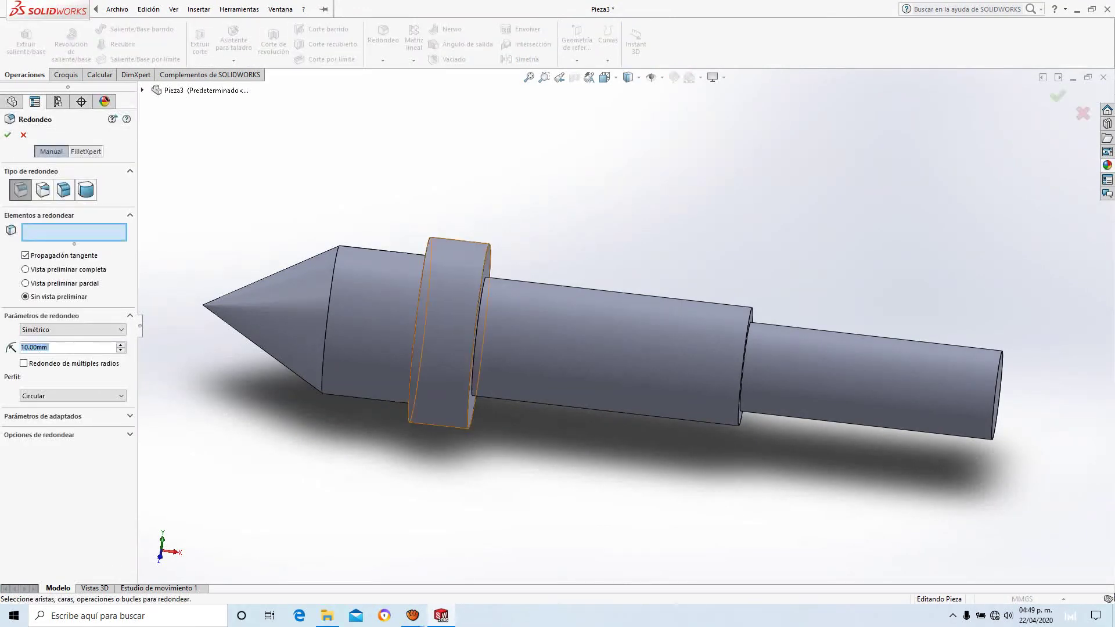
left_click(417, 348)
left_click(478, 349)
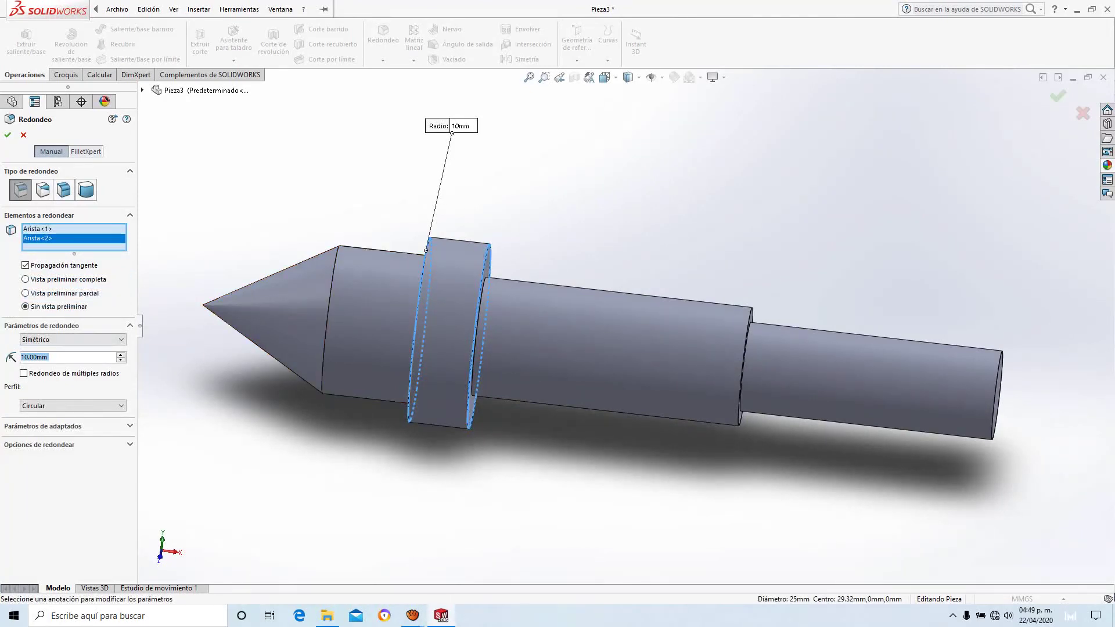
type("1")
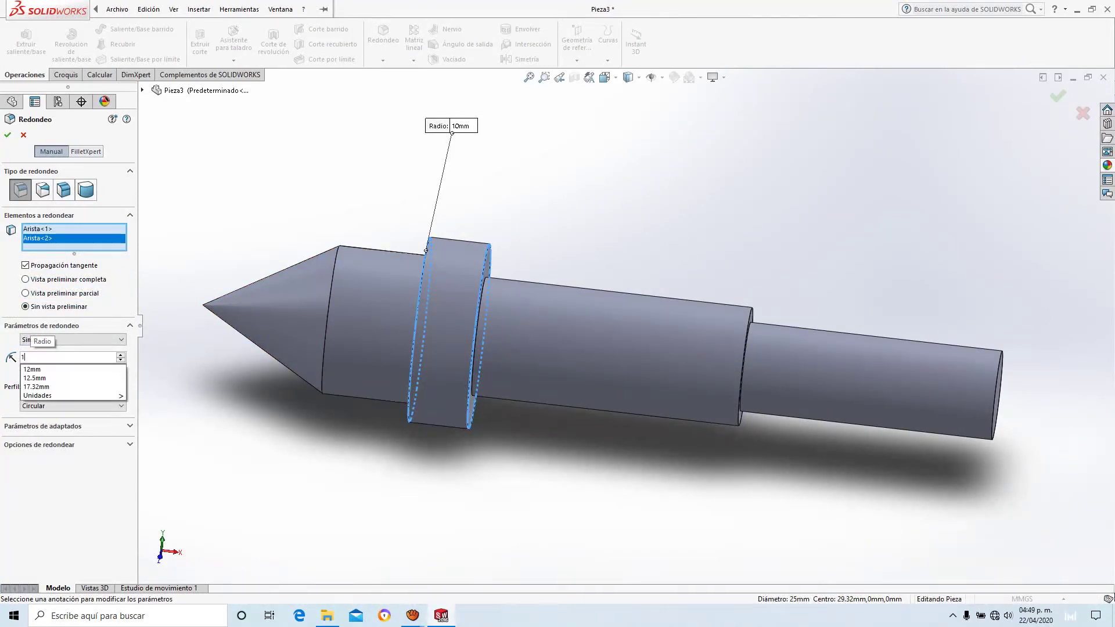
key("Return")
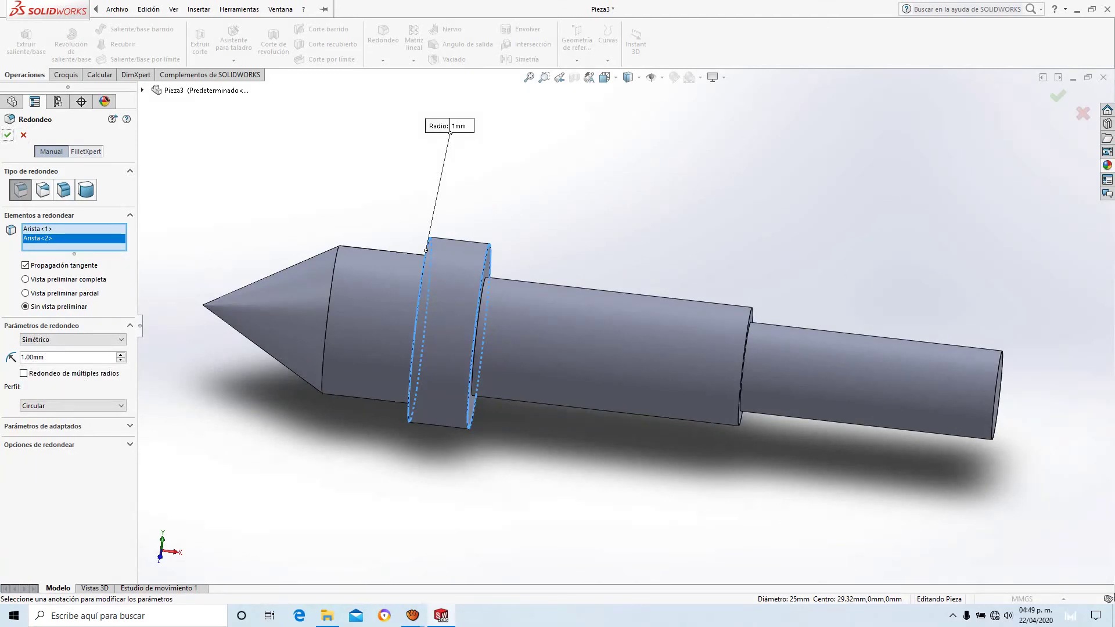
left_click(7, 135)
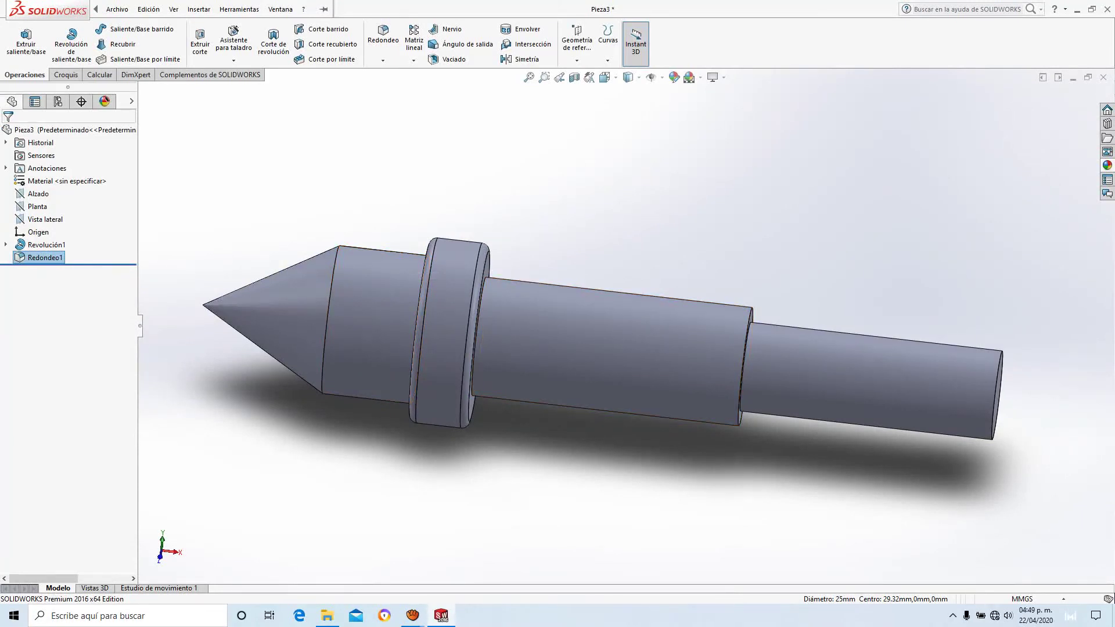
scroll(881, 300, "down", 3)
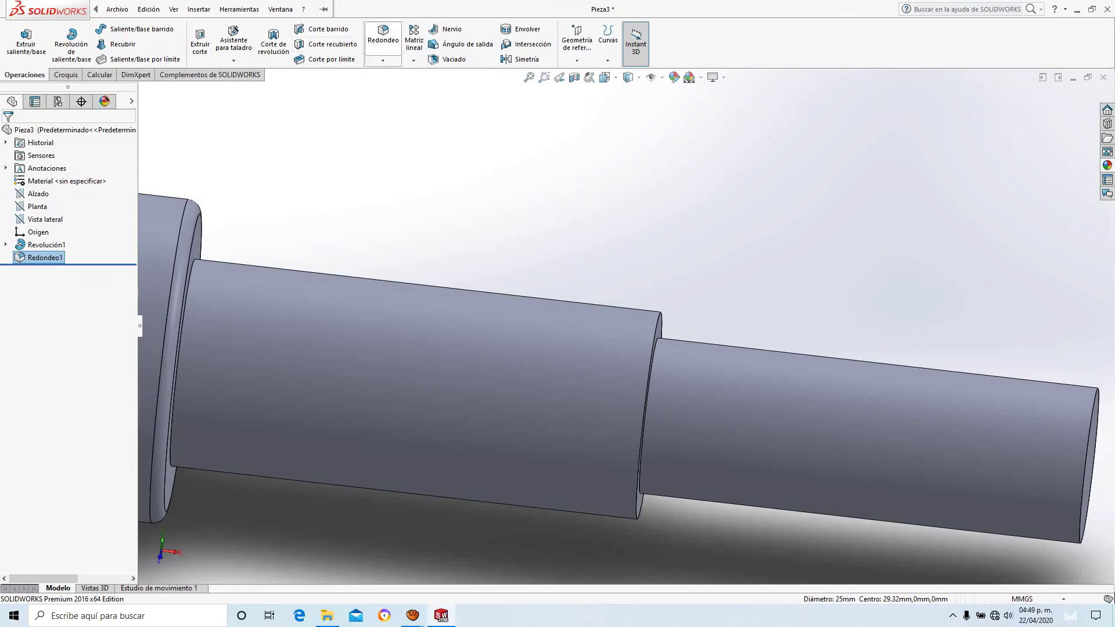
Add a 0.5 mm fillet, Redondeo2, on the step edge between the rear diameters.
left_click(382, 36)
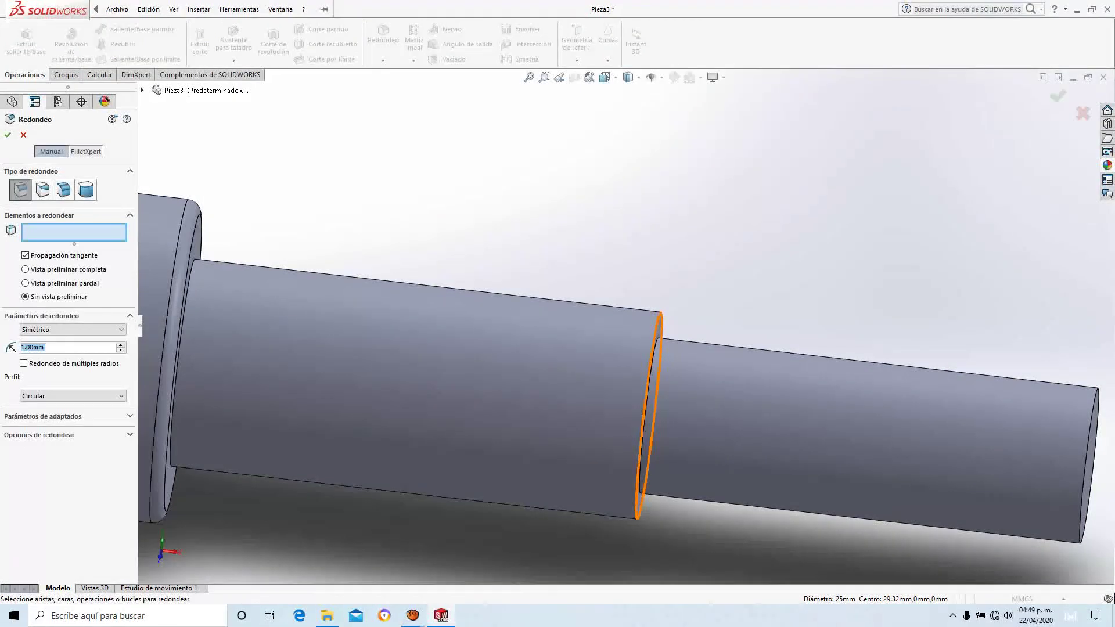
left_click(658, 344)
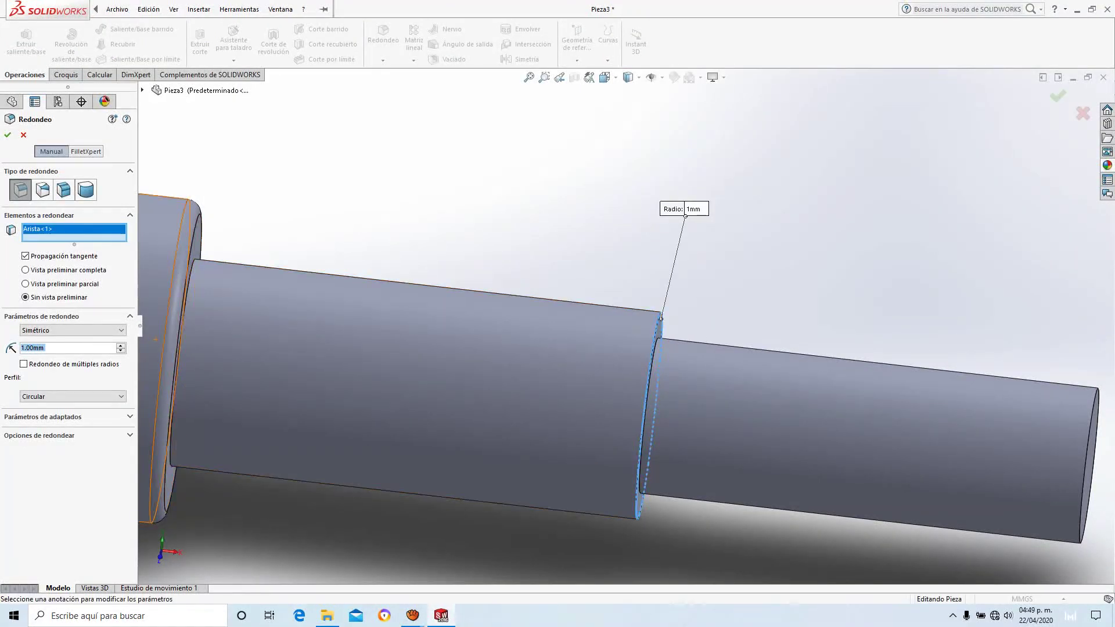
type("0.5")
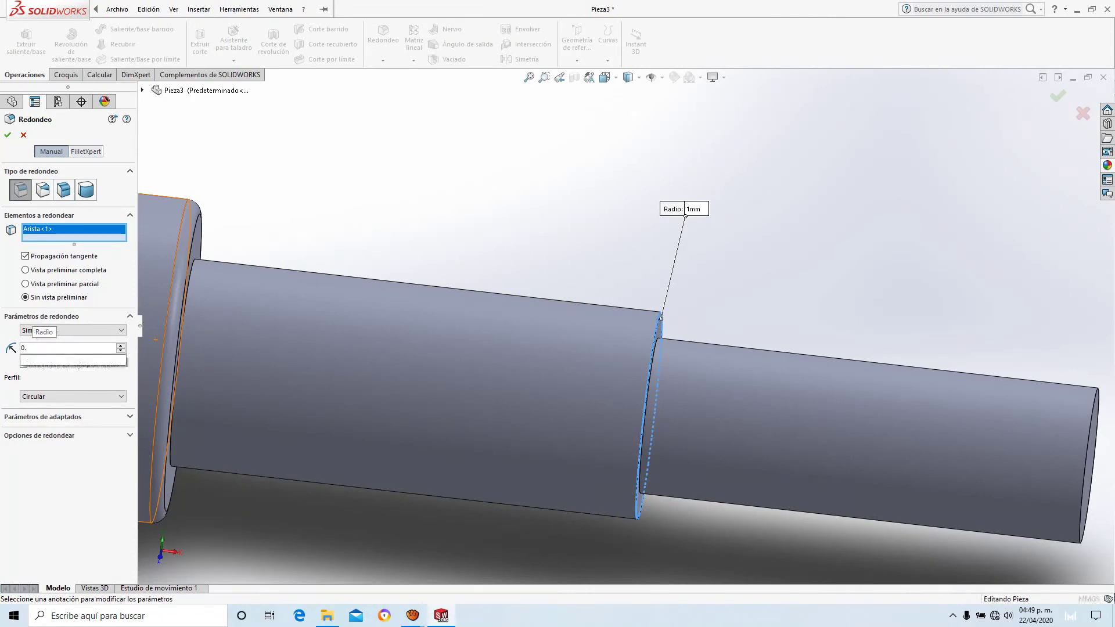
key("Return")
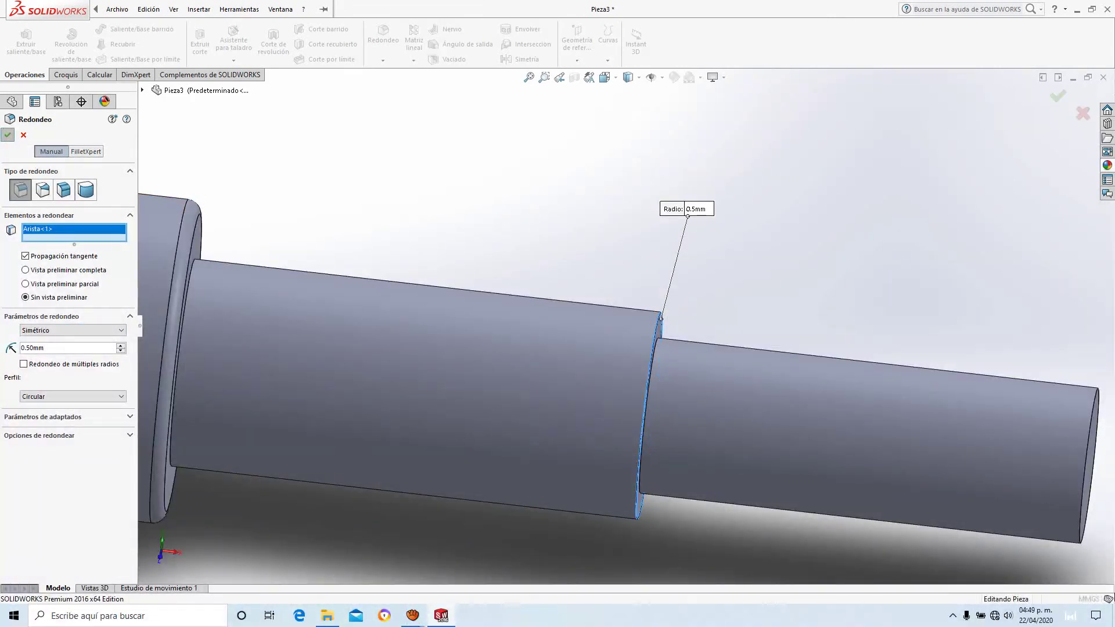
key("Return")
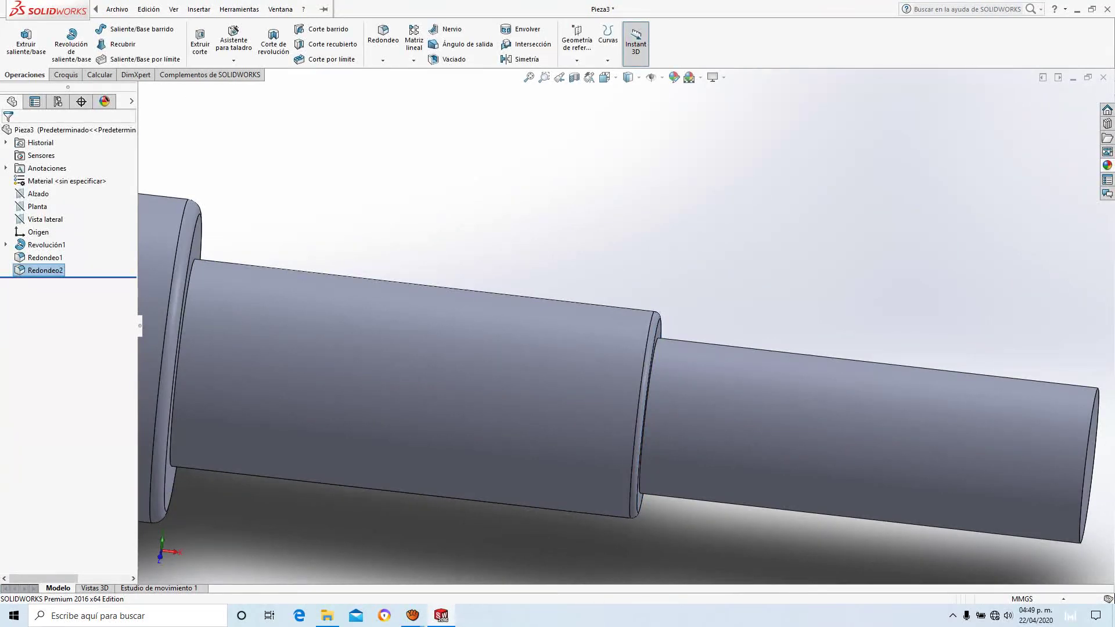
scroll(621, 323, "up", 2)
scroll(621, 324, "up", 1)
scroll(621, 323, "up", 1)
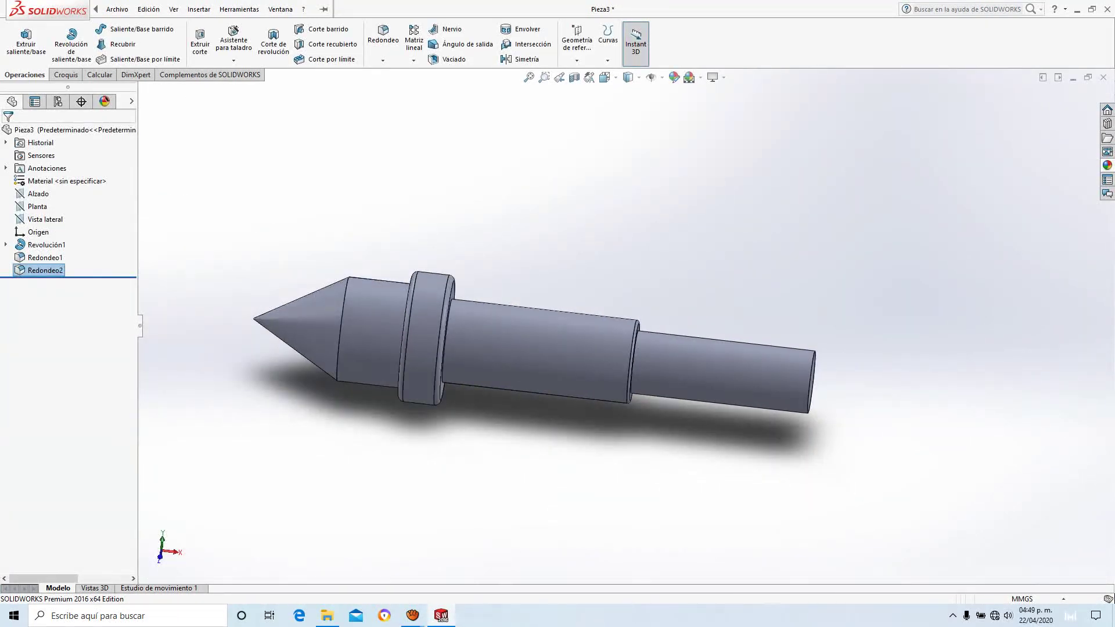
scroll(946, 418, "down", 1)
scroll(947, 418, "down", 1)
scroll(946, 418, "down", 2)
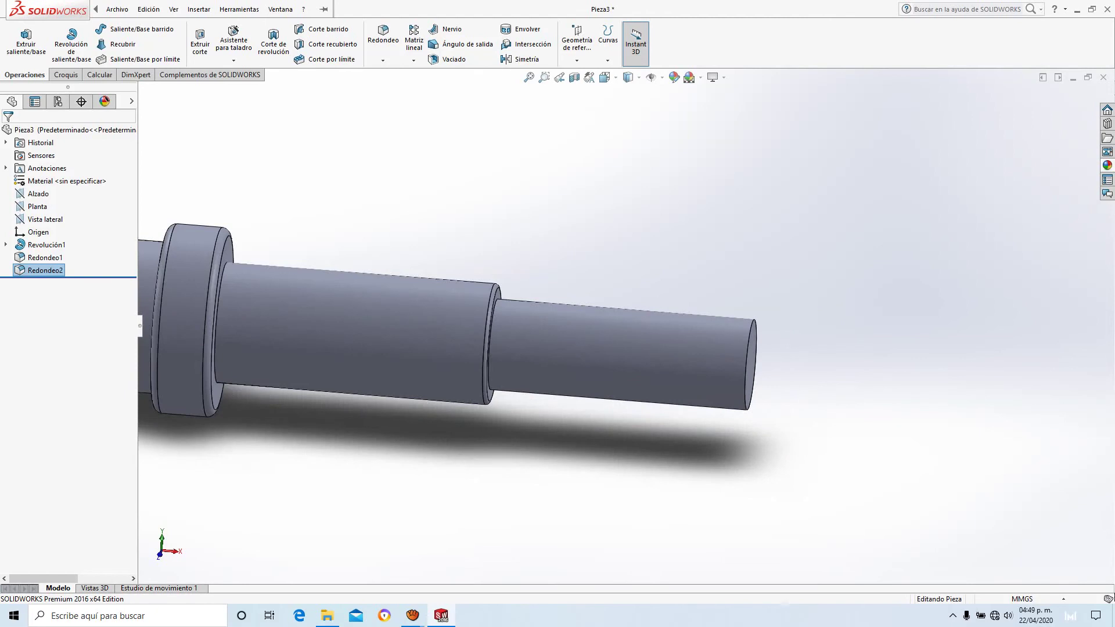
left_click(382, 60)
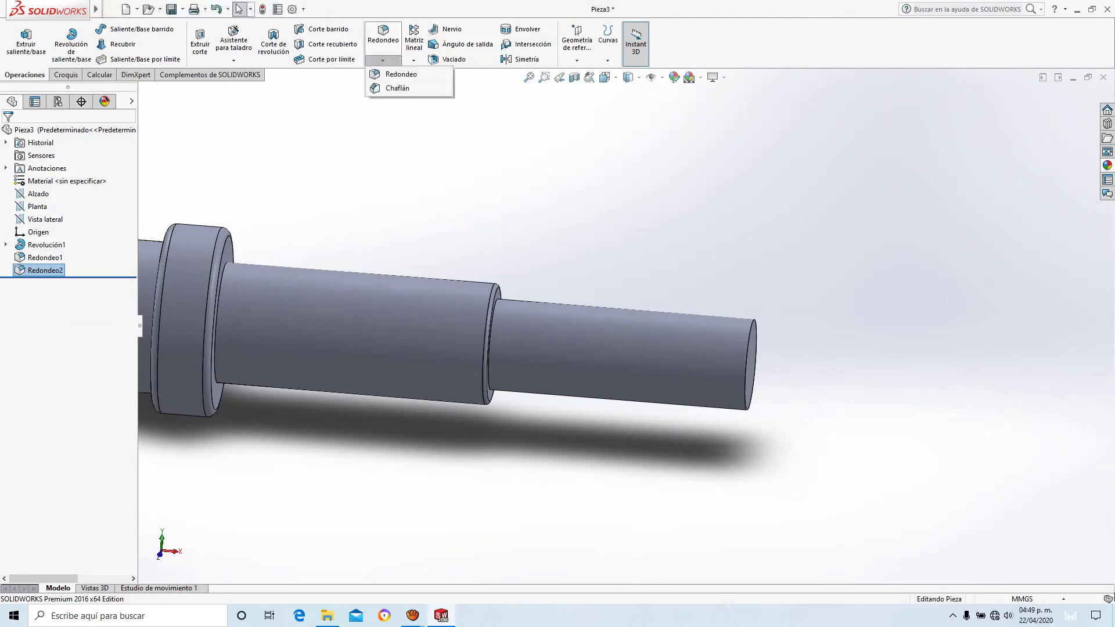
Chamfer the shaft's small end edge 4 mm at 45° as Chaflán1.
left_click(400, 87)
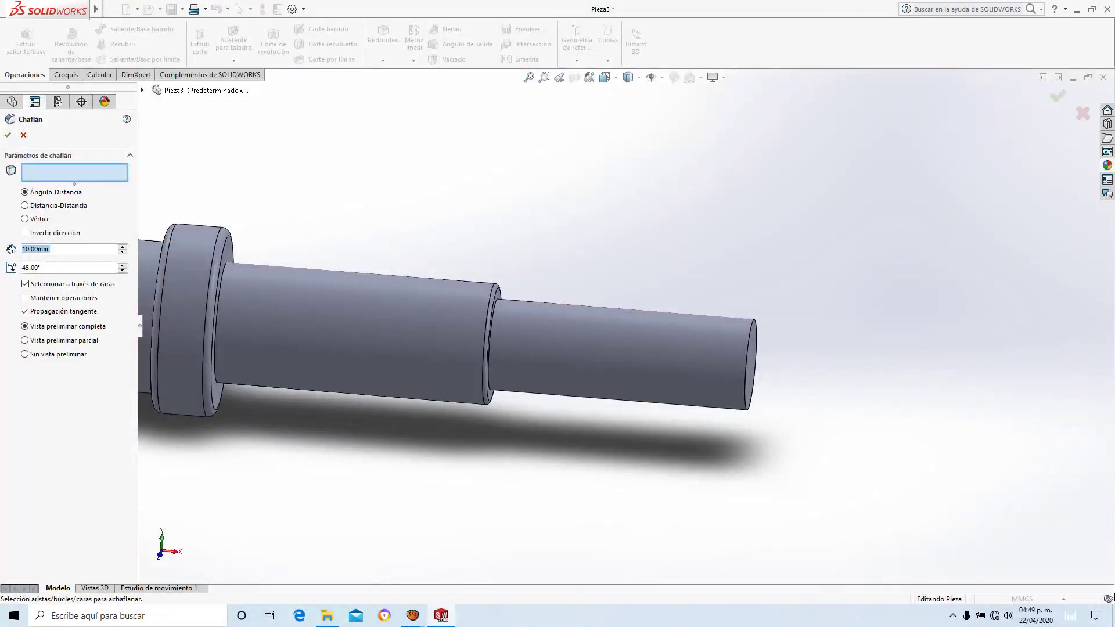
left_click(753, 354)
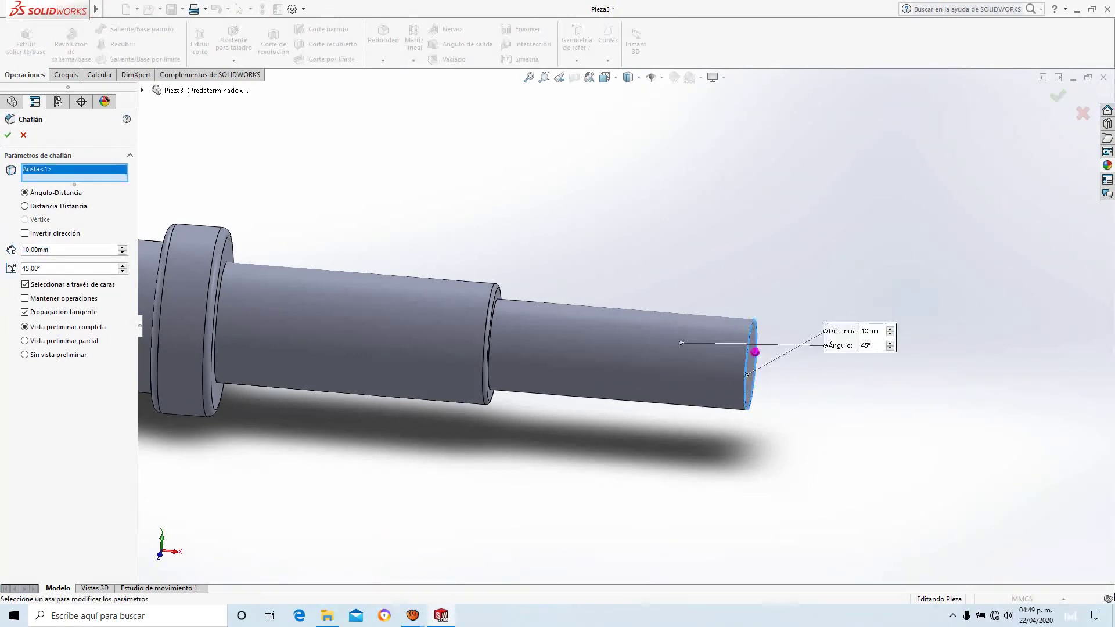
scroll(906, 423, "down", 2)
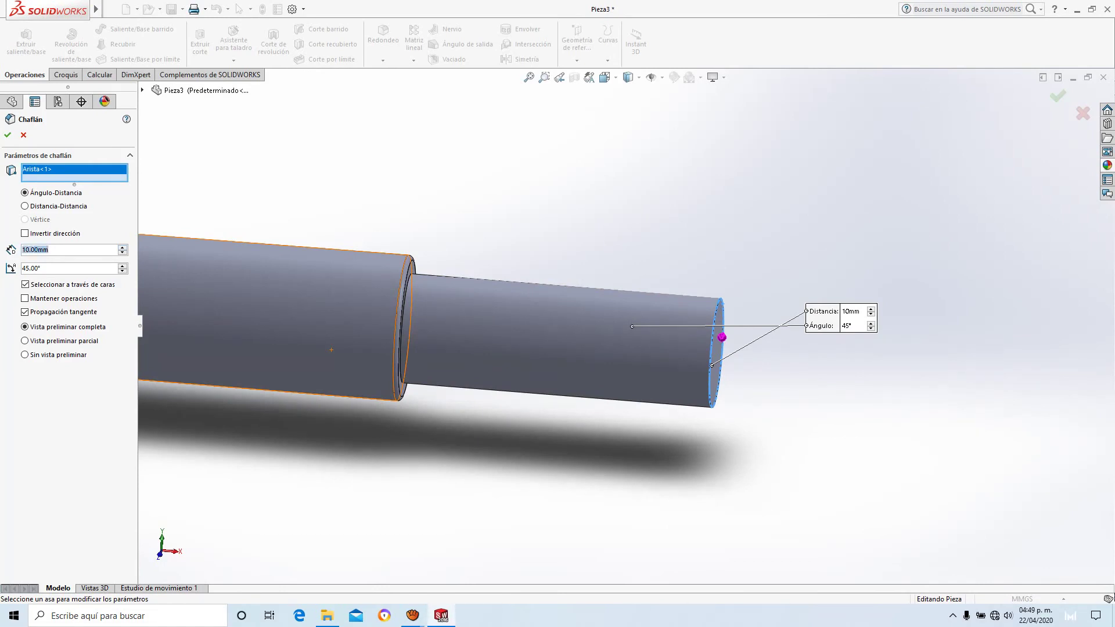
type("4")
key("Return")
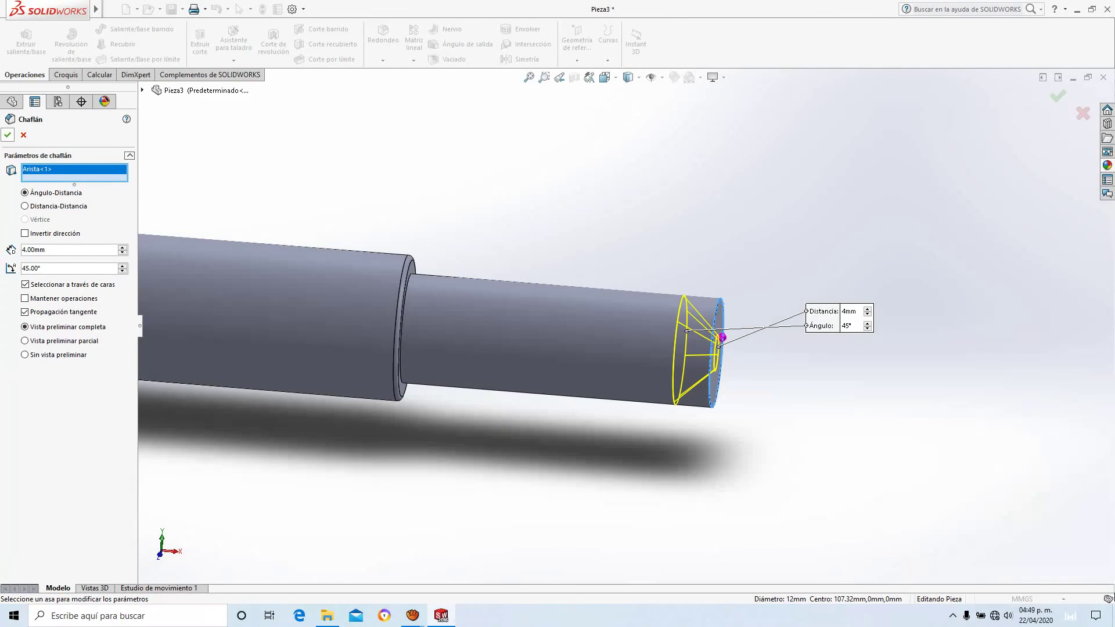
left_click(8, 136)
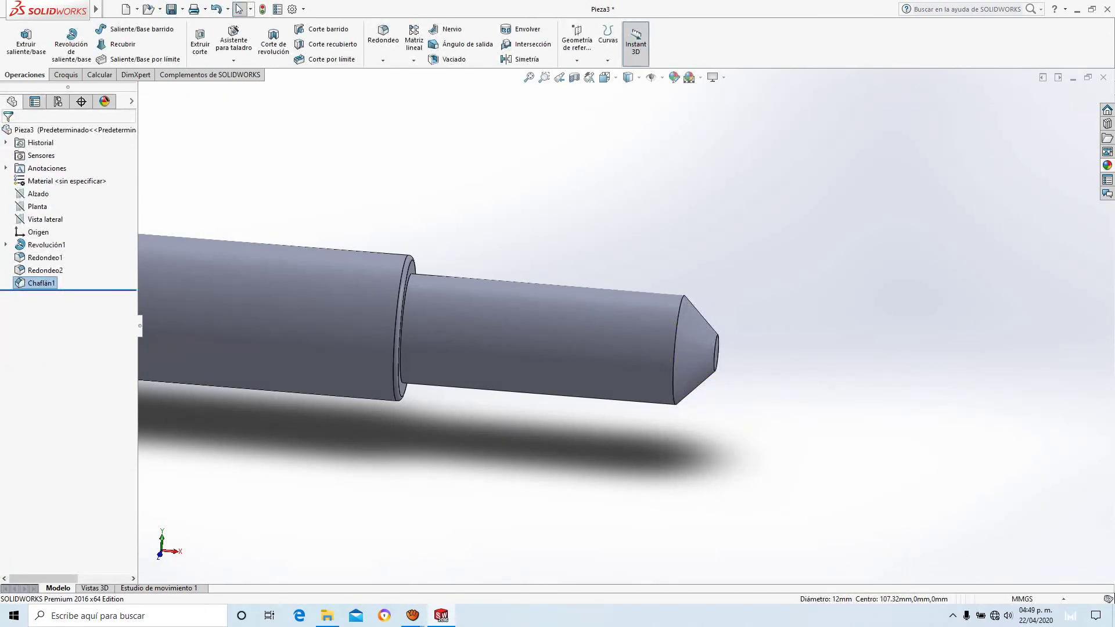
scroll(625, 328, "up", 3)
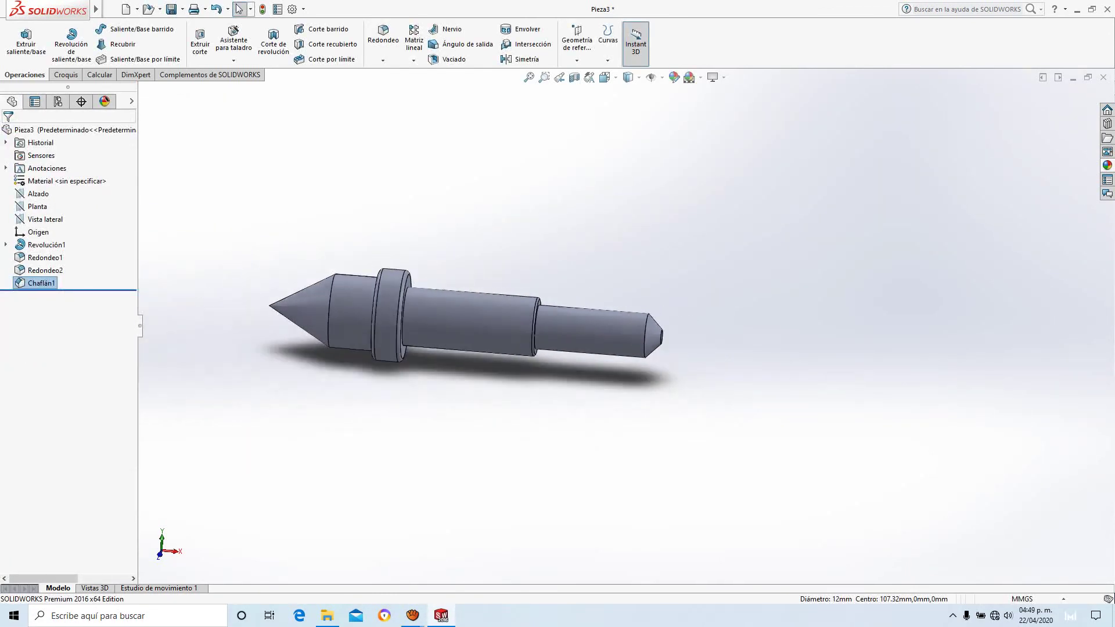
scroll(398, 332, "down", 2)
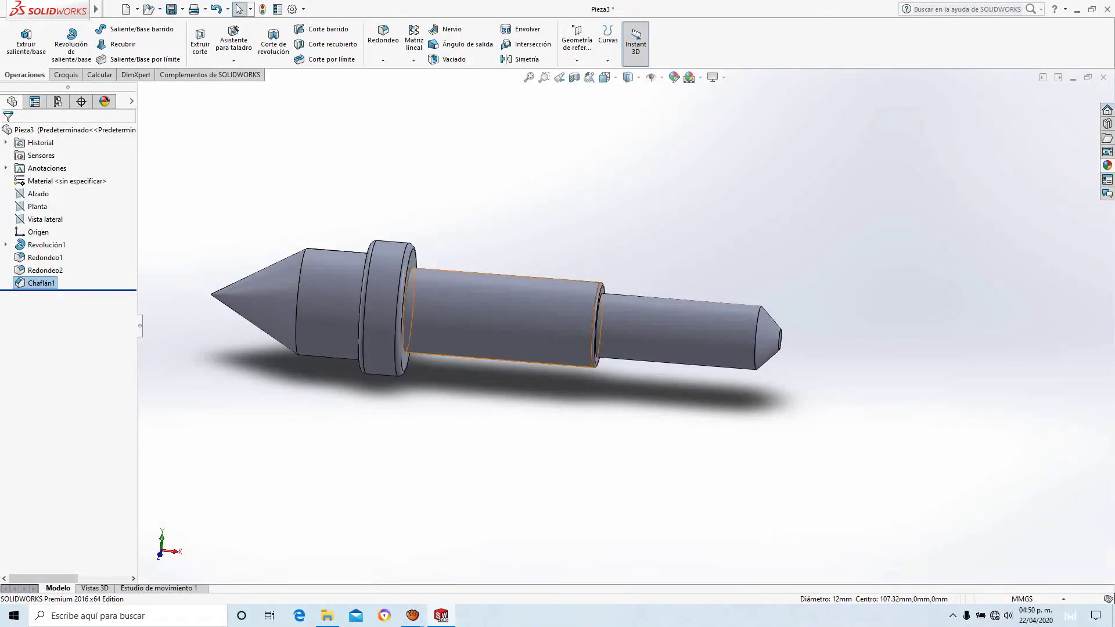
Apply the acero pulido appearance from Metal > Acero to the whole part.
left_click(496, 286)
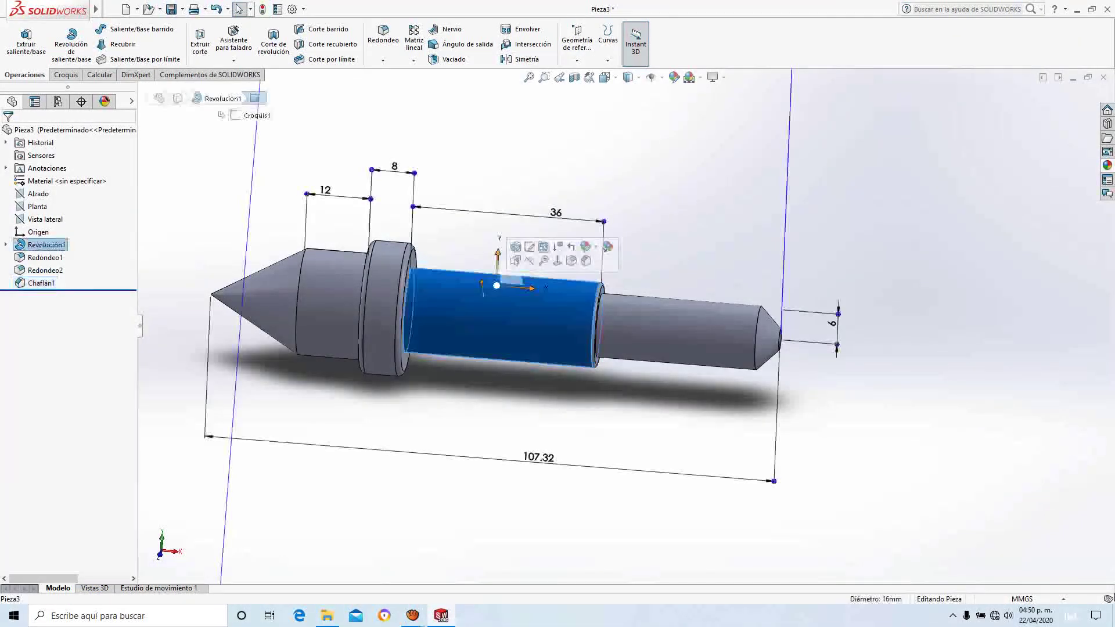
left_click(586, 247)
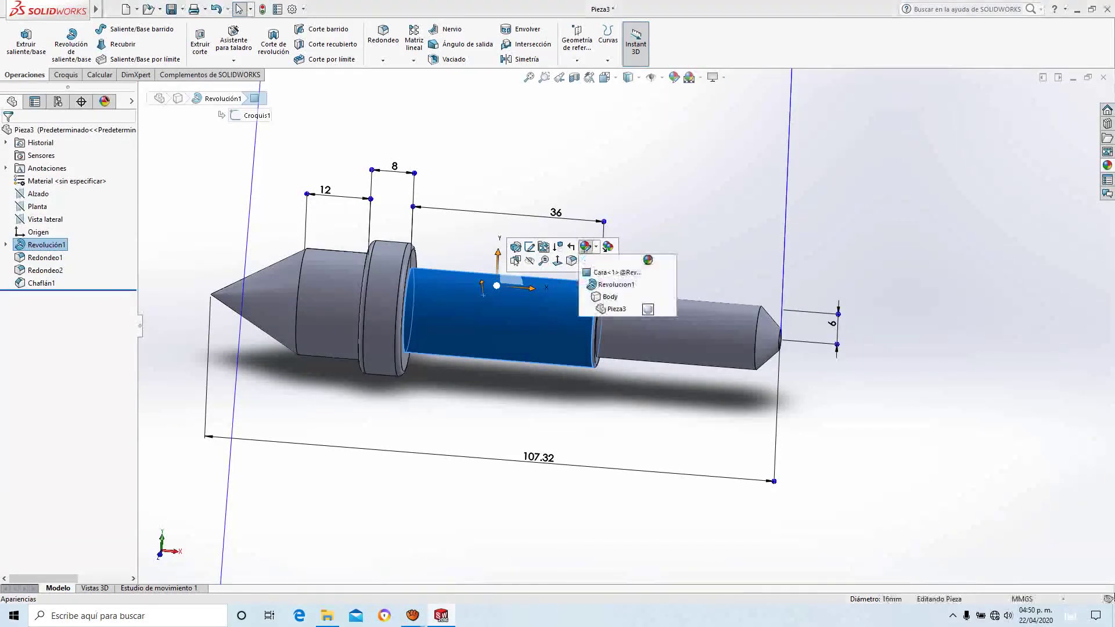
left_click(644, 313)
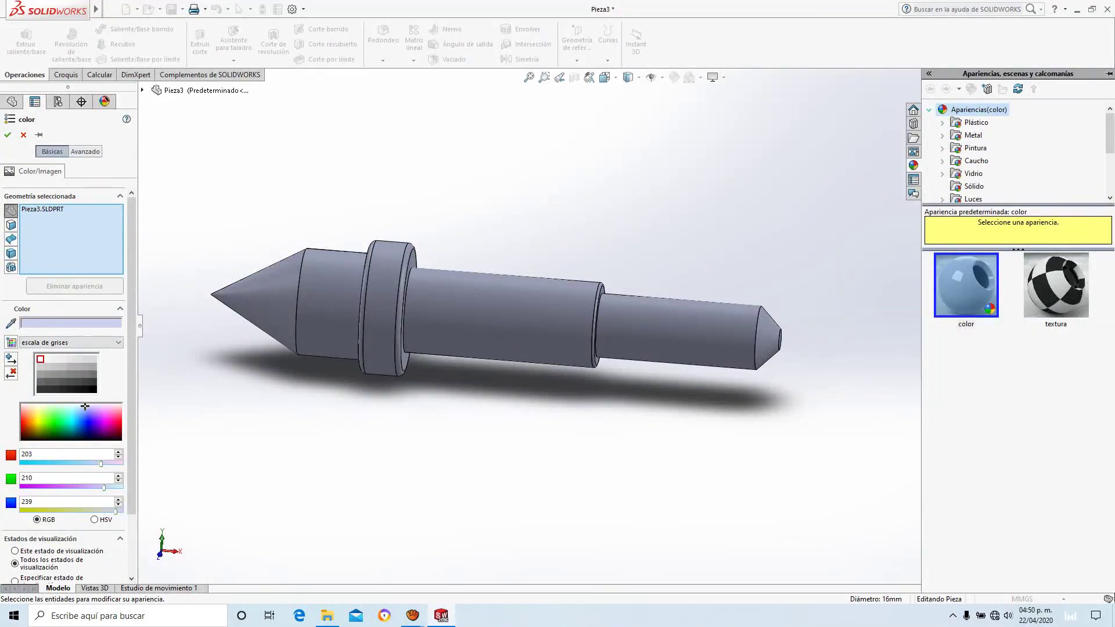
double_click(973, 135)
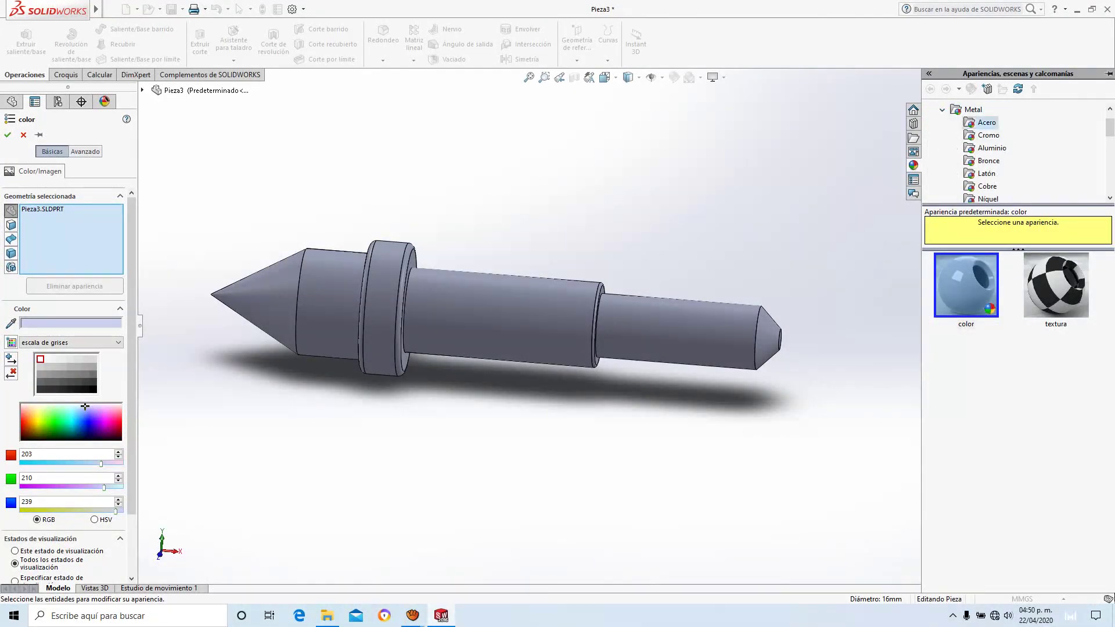
left_click_drag(965, 284, 567, 312)
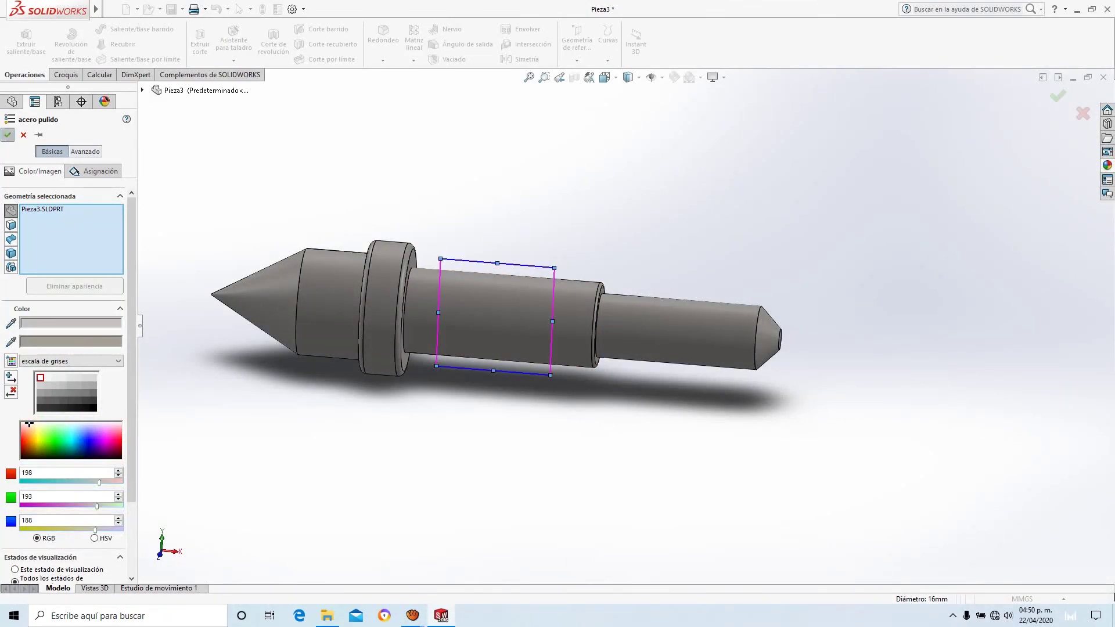
left_click(8, 135)
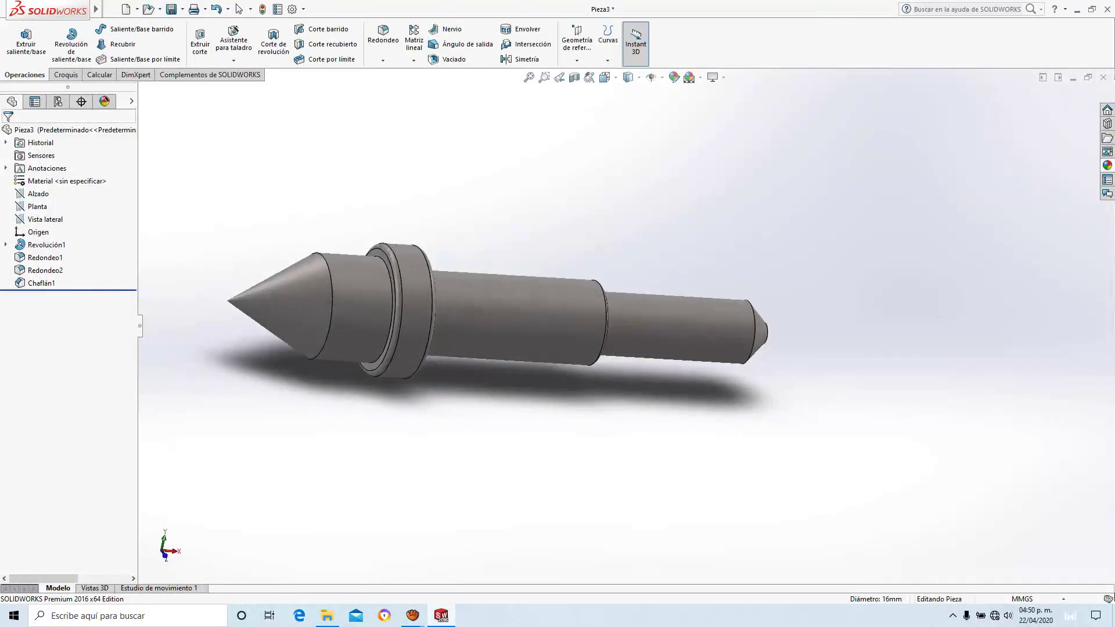